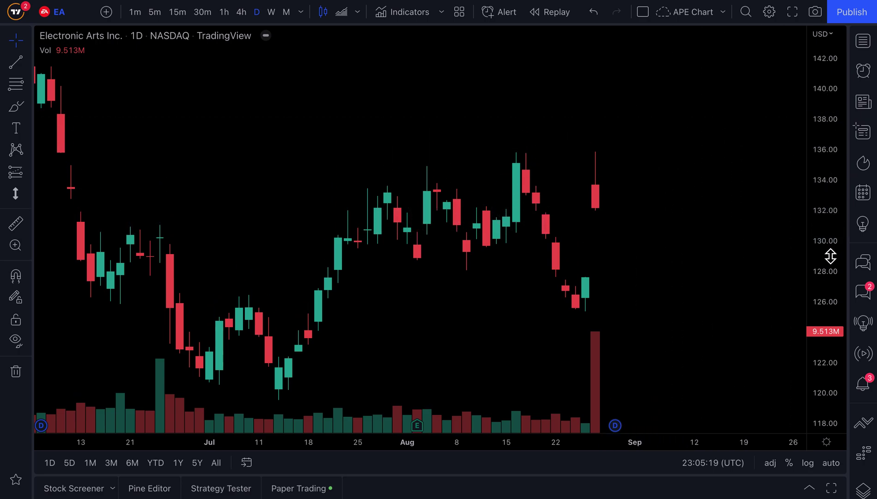
# Compress the price scale and reprice the Electronic Arts chart in GBP (British Pound)
pyautogui.moveTo(830, 215)
pyautogui.mouseDown()
pyautogui.moveTo(830, 356)
pyautogui.moveTo(830, 203)
pyautogui.mouseUp()
pyautogui.click(820, 34)
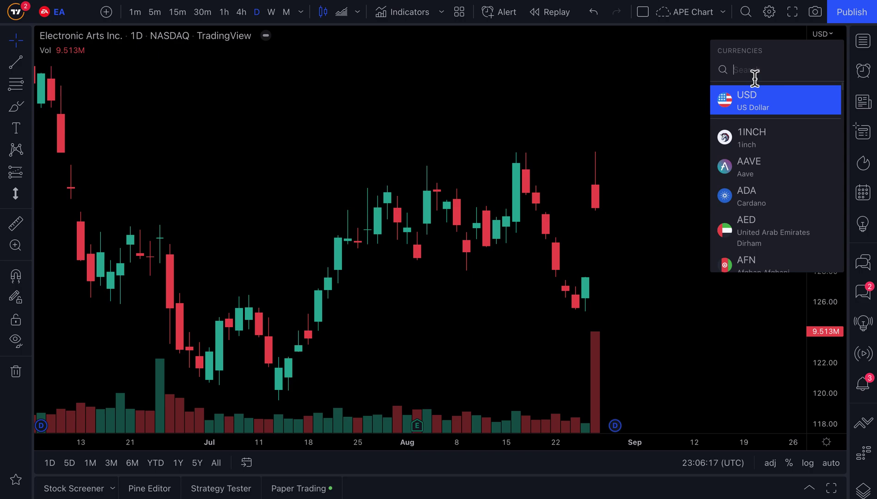
pyautogui.write('gb')
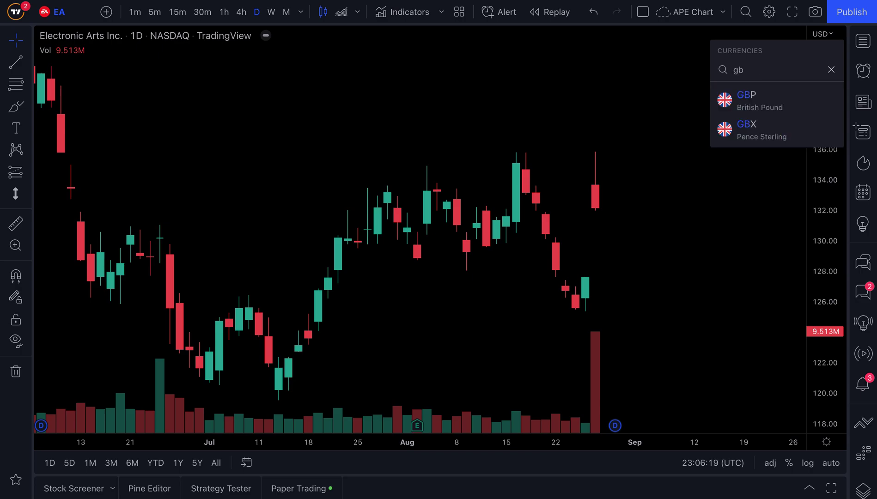
pyautogui.write('p')
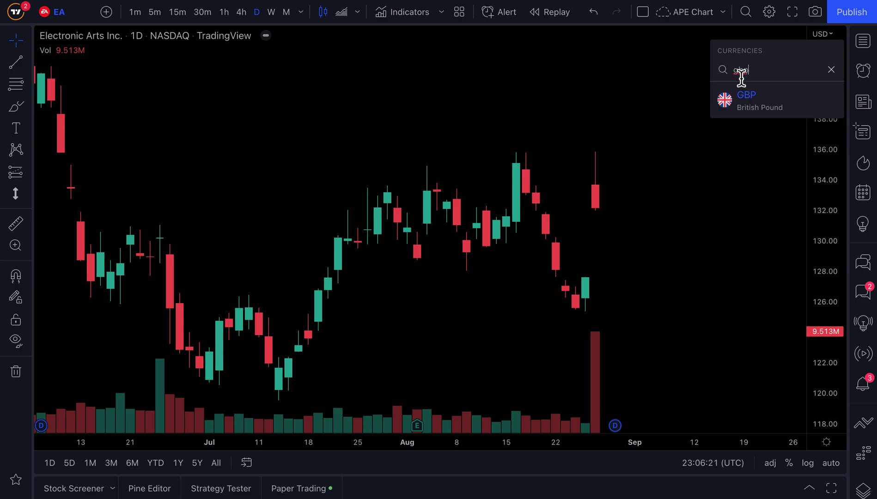
pyautogui.doubleClick(742, 77)
pyautogui.write('Pound')
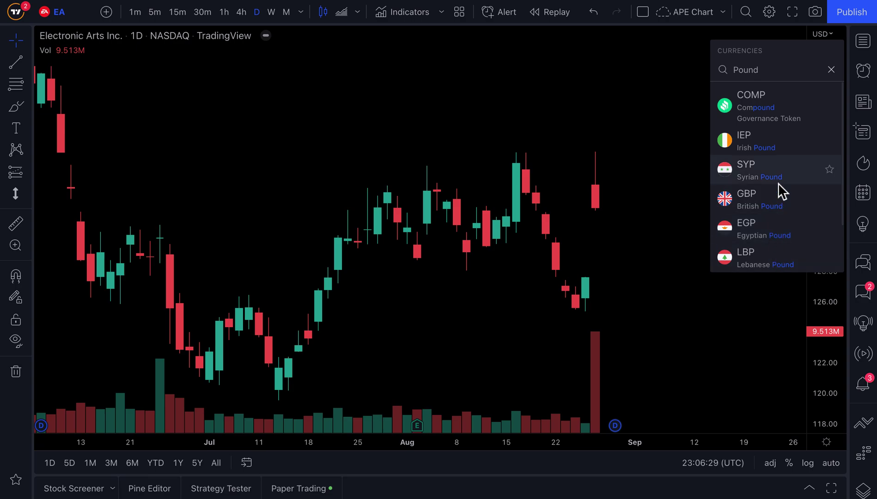
pyautogui.click(755, 203)
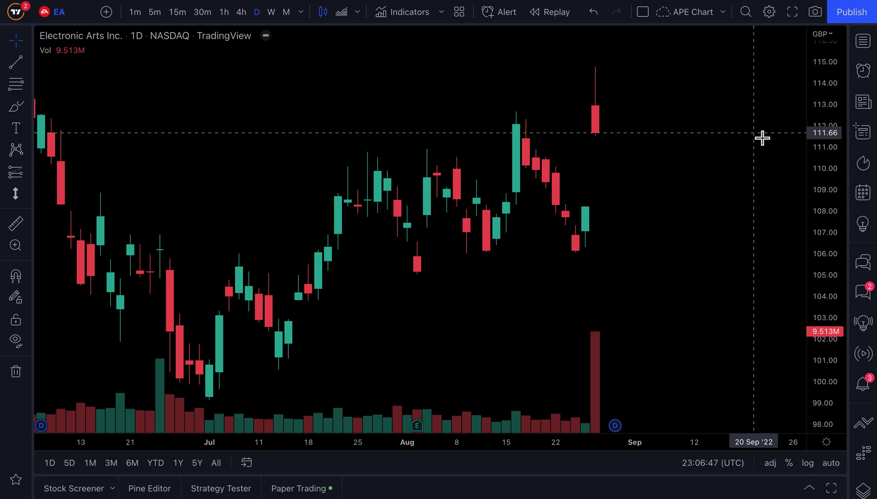
pyautogui.click(823, 35)
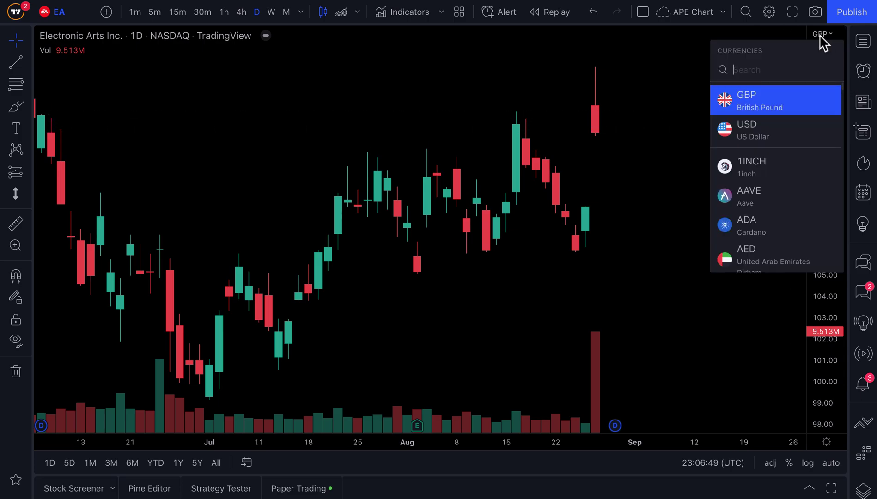
# Search 'peso' and reprice the chart in MXN (Mexican Peso), around 2,400–2,825
pyautogui.write('peso')
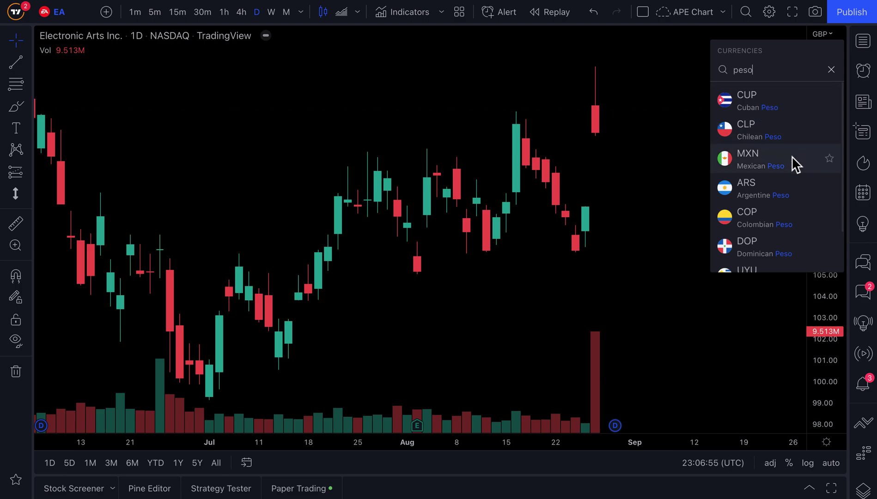
pyautogui.scroll(-1, 764, 186)
pyautogui.scroll(-1, 763, 186)
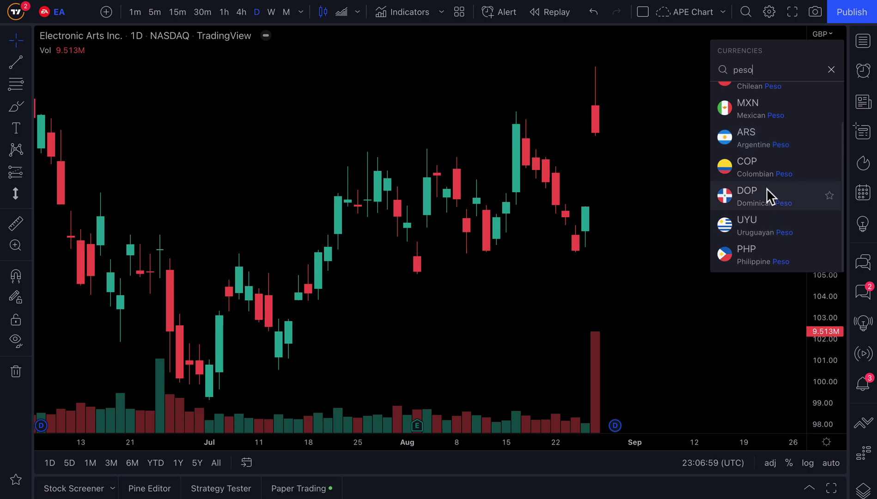
pyautogui.scroll(2, 767, 188)
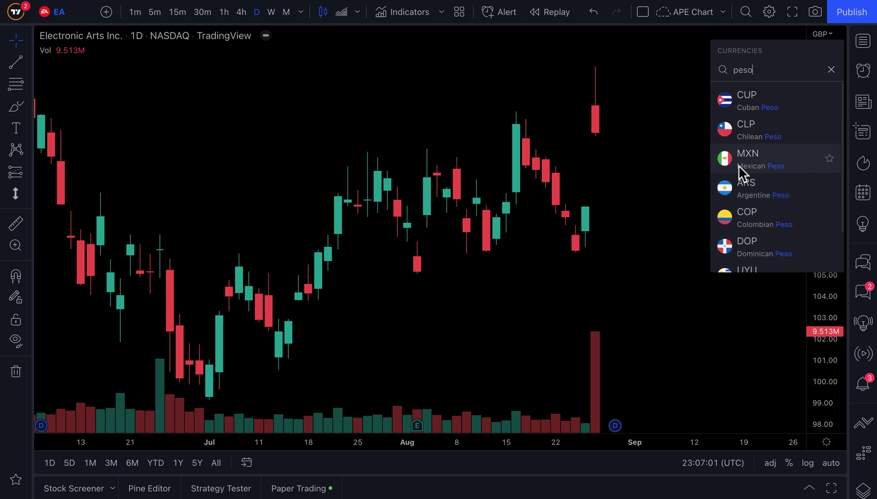
pyautogui.click(765, 164)
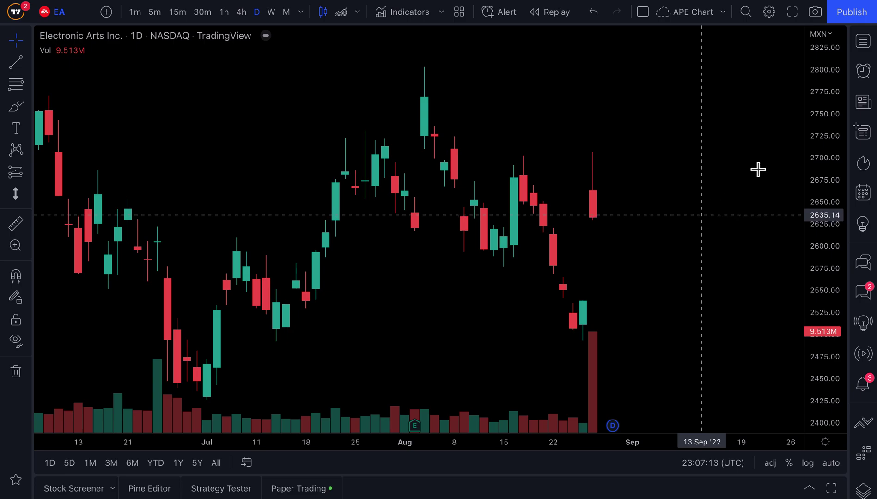
pyautogui.click(819, 38)
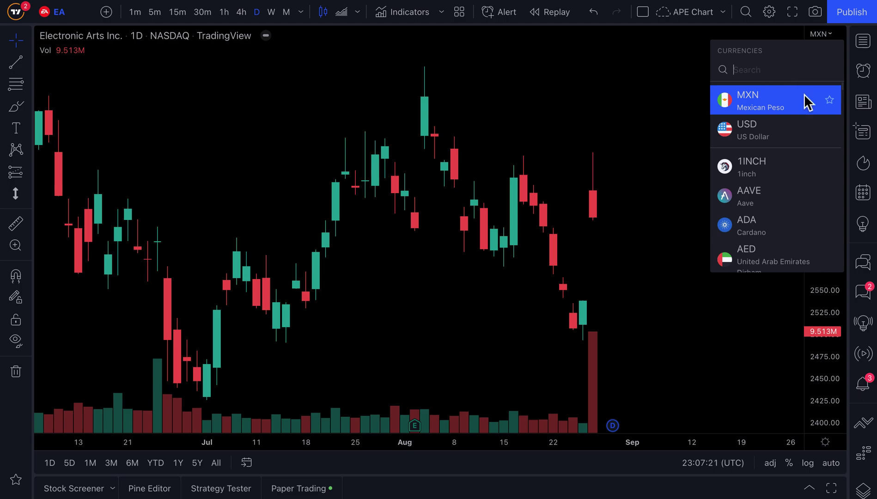
# Star MXN, USD and BTC as favourite currencies
pyautogui.click(830, 101)
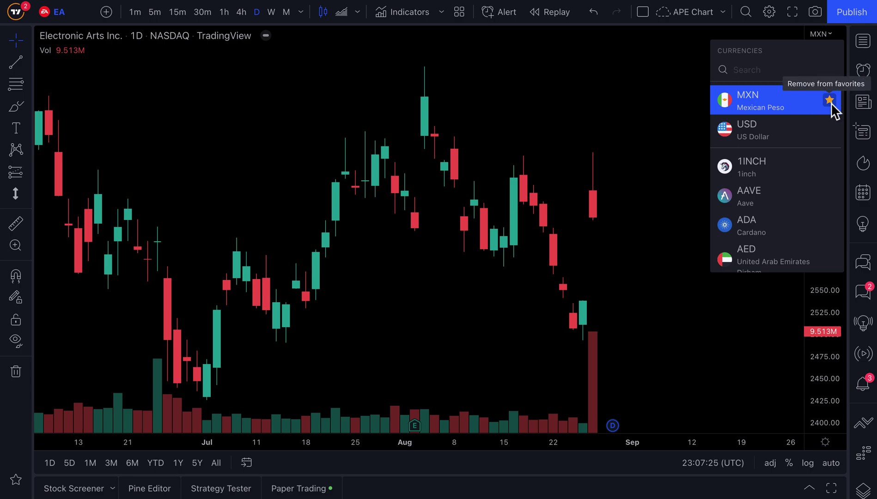
pyautogui.click(830, 130)
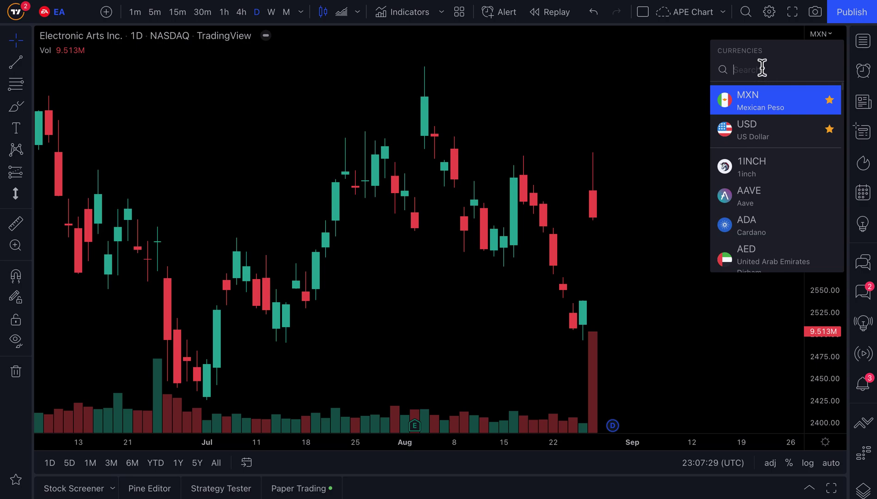
pyautogui.write('euro')
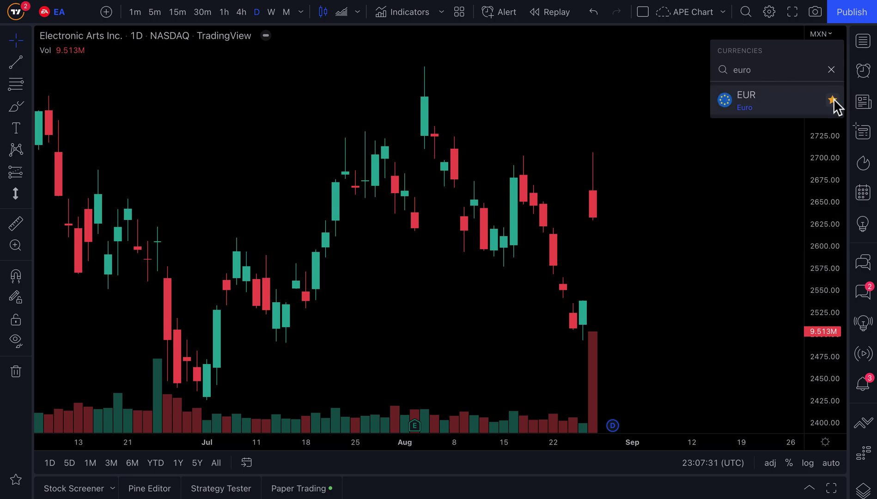
pyautogui.doubleClick(778, 74)
pyautogui.write('btcu')
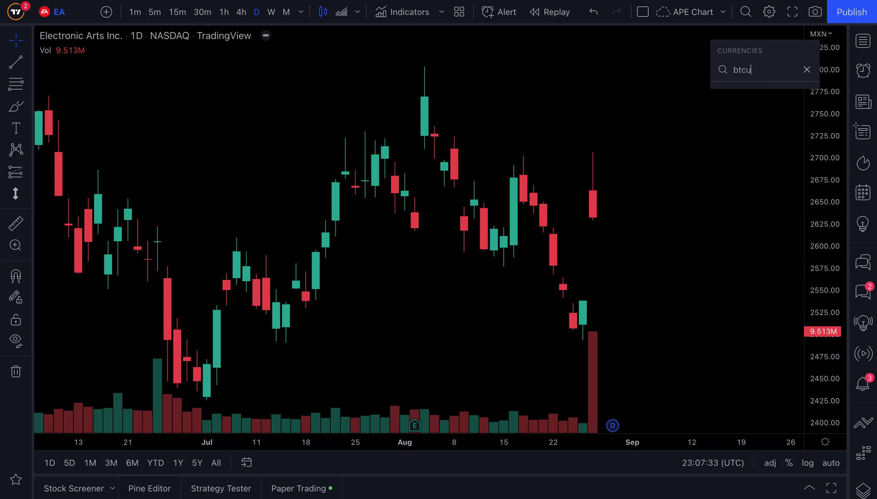
pyautogui.press('BackSpace')
pyautogui.click(832, 100)
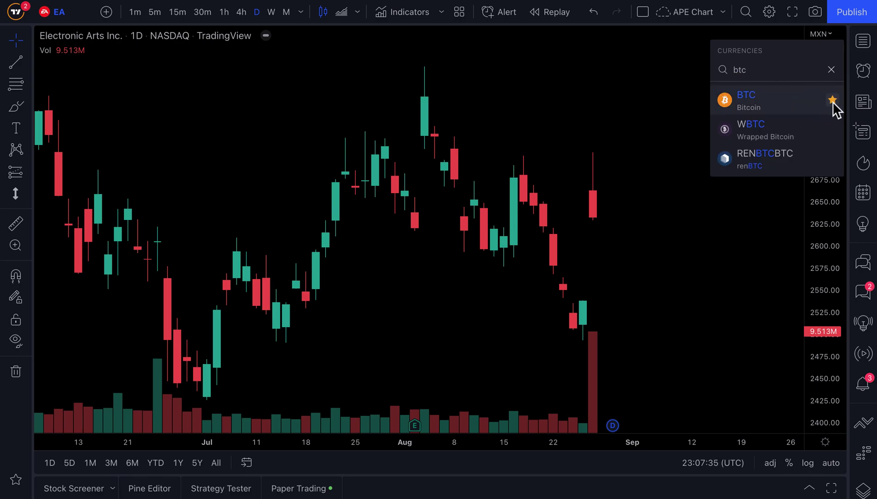
# Star ETH as a favourite too, then reprice the chart in EUR (Euro)
pyautogui.doubleClick(781, 72)
pyautogui.write('eth')
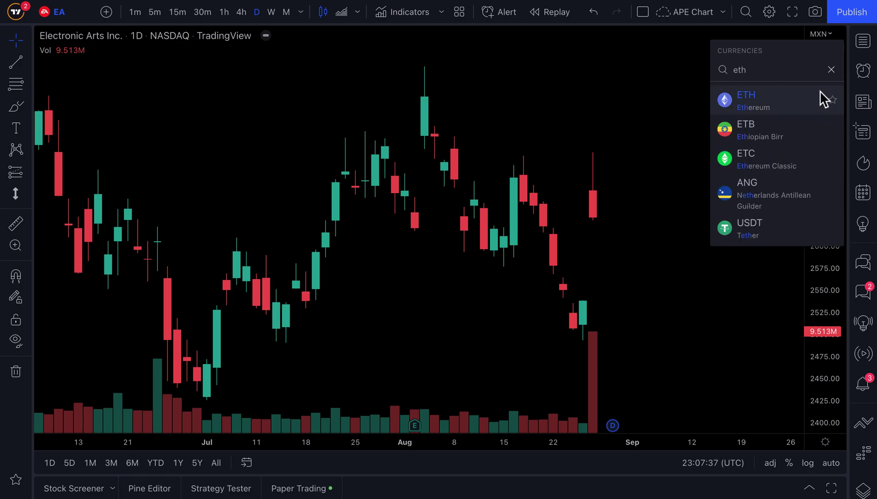
pyautogui.click(831, 100)
pyautogui.click(832, 69)
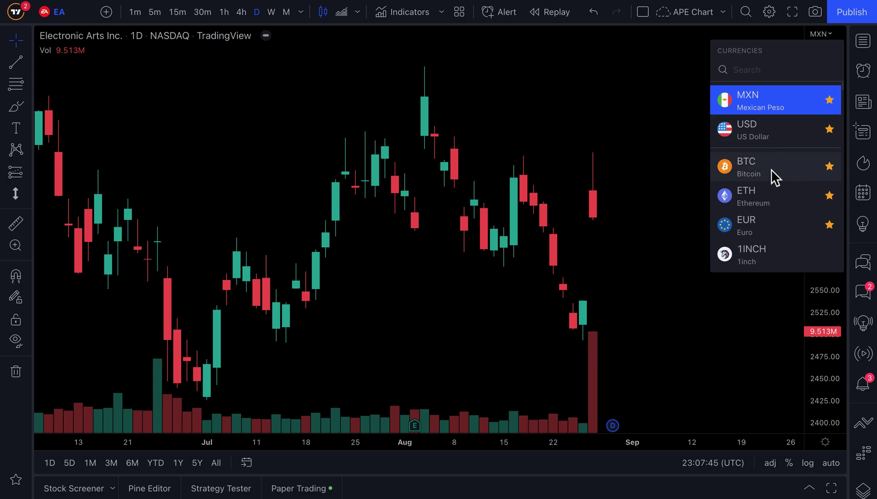
pyautogui.click(773, 226)
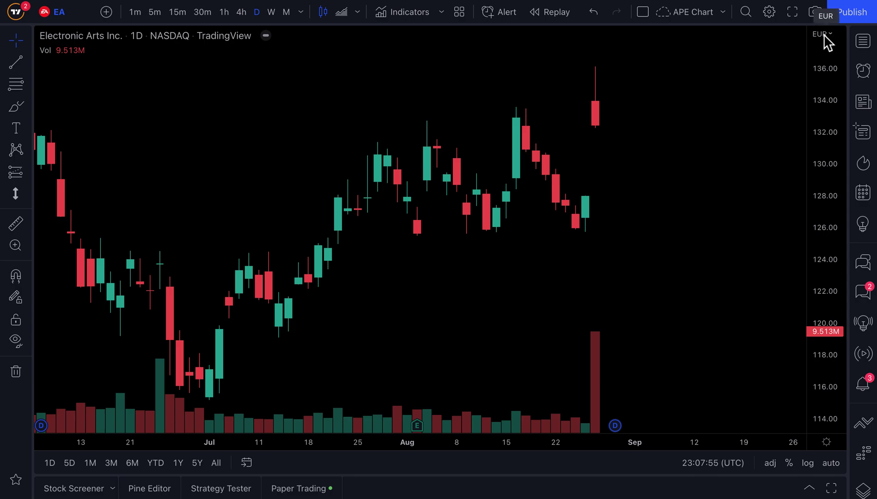
# Replace the Electronic Arts chart with BTCUSD (Bitcoin / U.S. Dollar, Bitstamp)
pyautogui.click(64, 18)
pyautogui.write('BTCUSD')
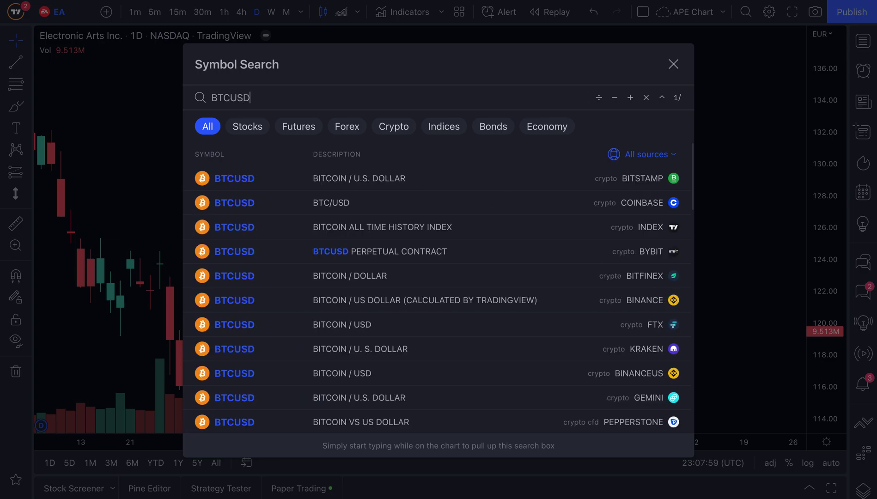
pyautogui.press('Return')
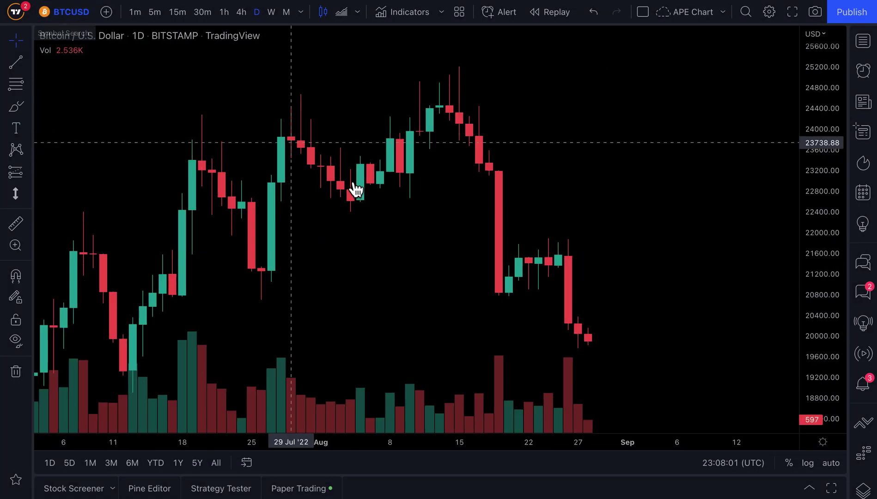
# Turn on automatic price scaling and zoom out on the USD-priced Bitcoin chart
pyautogui.scroll(-5, 605, 224)
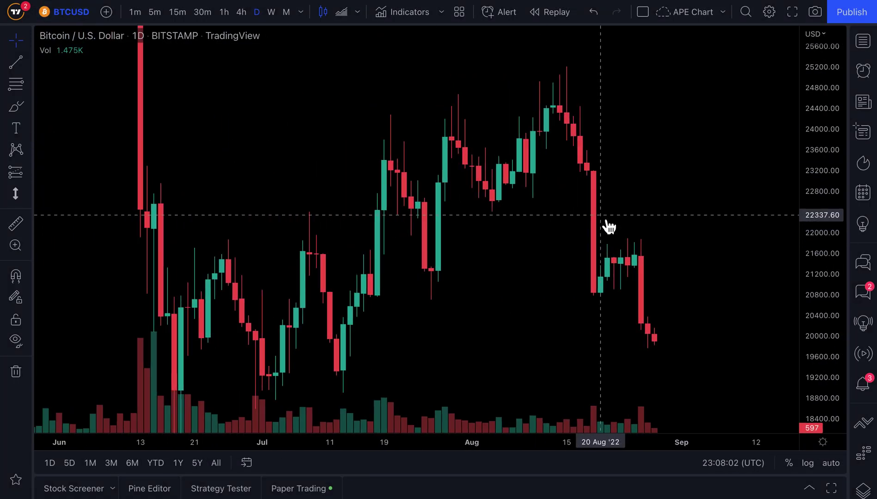
pyautogui.click(830, 463)
pyautogui.scroll(2, 594, 166)
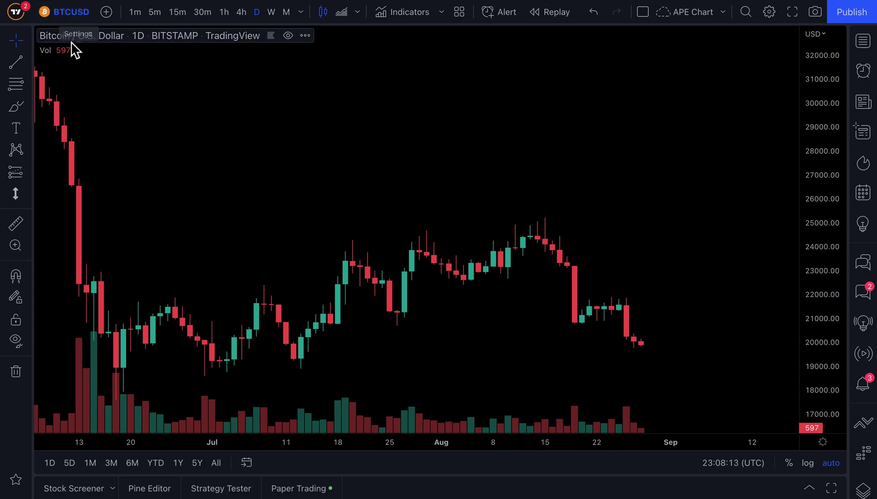
pyautogui.scroll(-5, 698, 236)
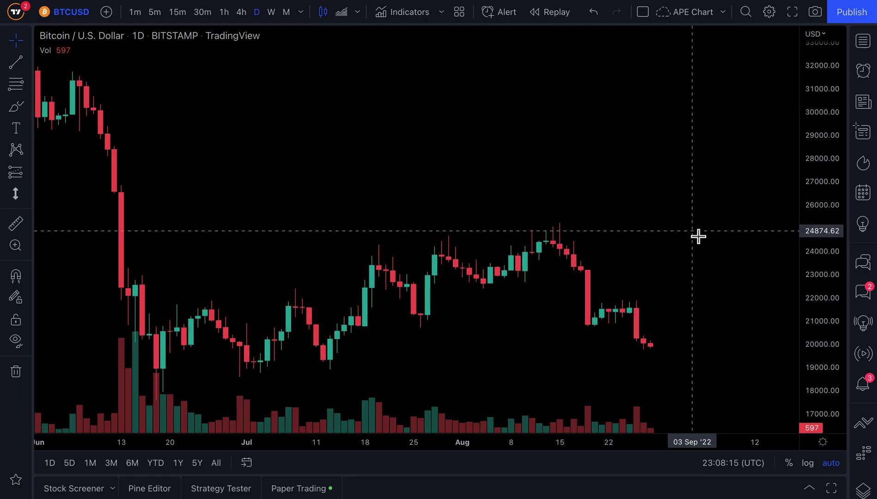
pyautogui.scroll(-3, 698, 236)
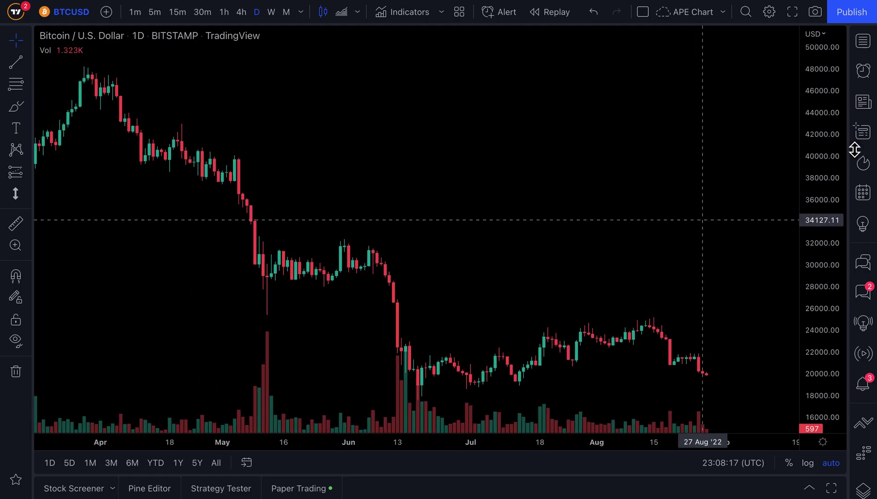
pyautogui.click(815, 35)
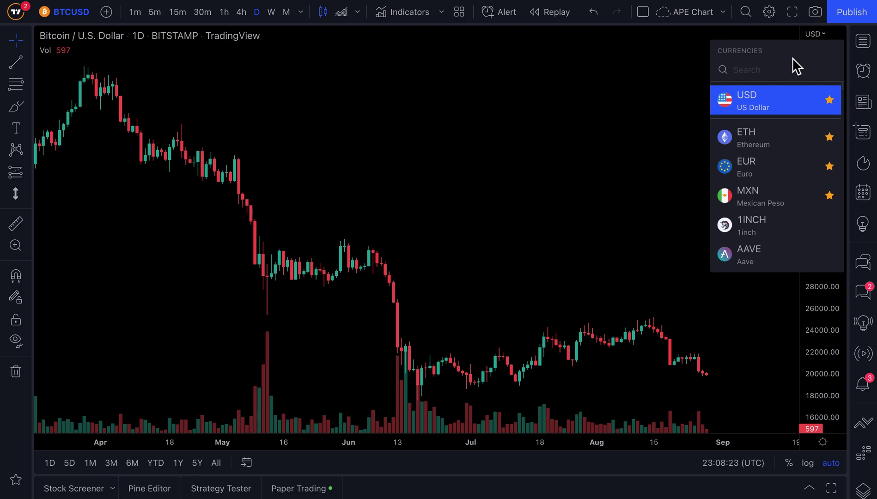
pyautogui.click(64, 14)
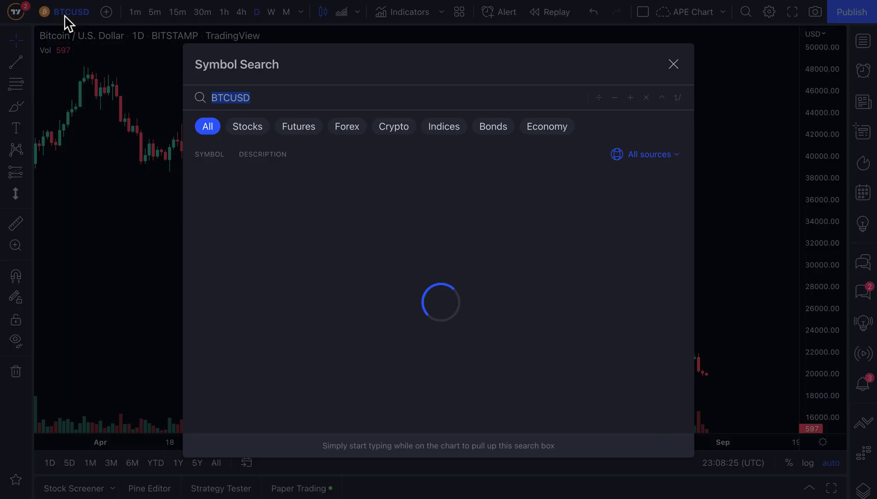
# Build and load the BTCUSD/ETHUSD ratio chart
pyautogui.click(275, 97)
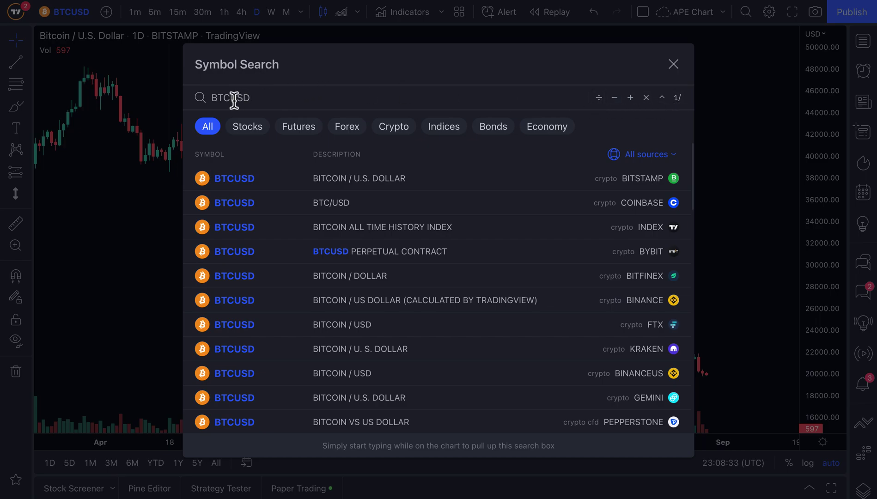
pyautogui.click(603, 101)
pyautogui.write('ETHUSD')
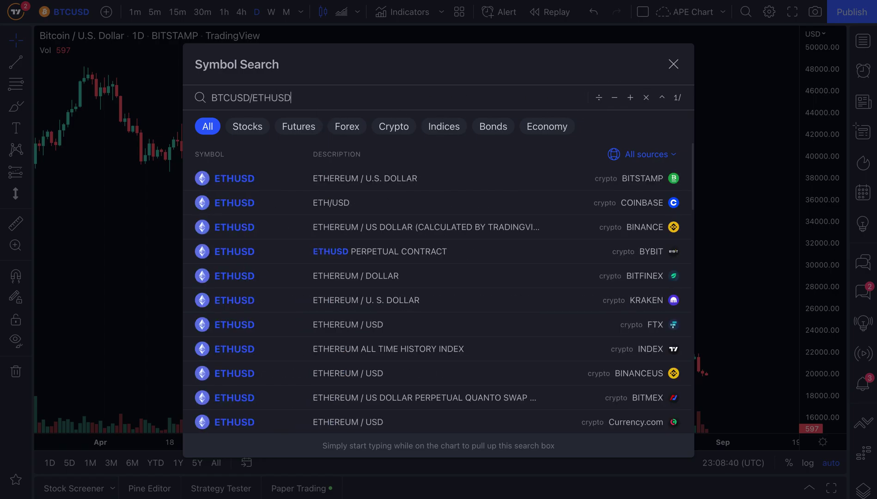
pyautogui.press('Return')
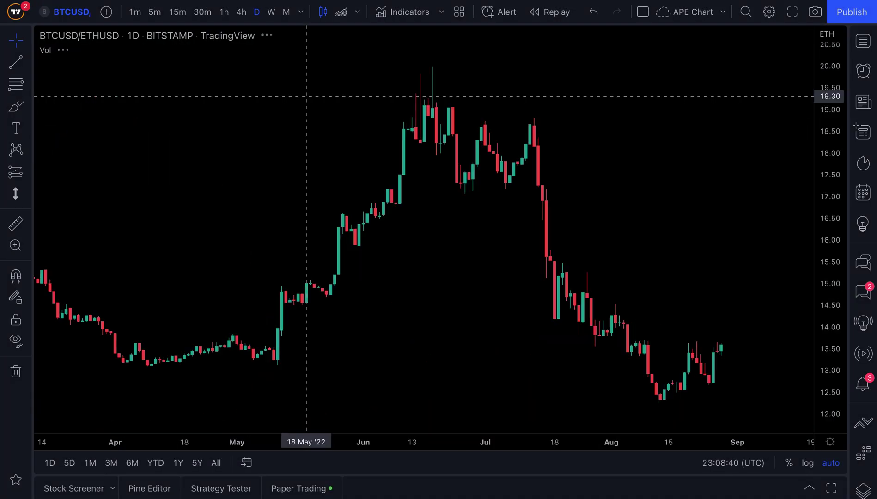
# Return the chart to plain BTCUSD on Bitstamp, priced in USD
pyautogui.scroll(2, 559, 284)
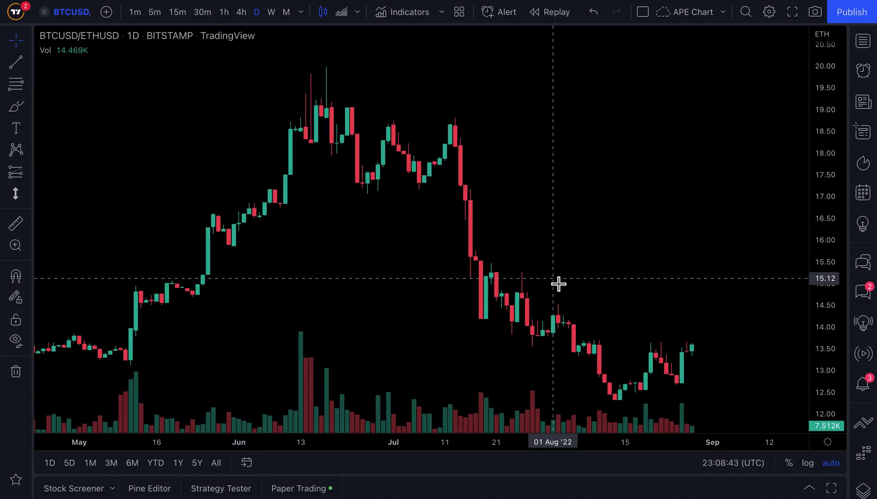
pyautogui.click(68, 12)
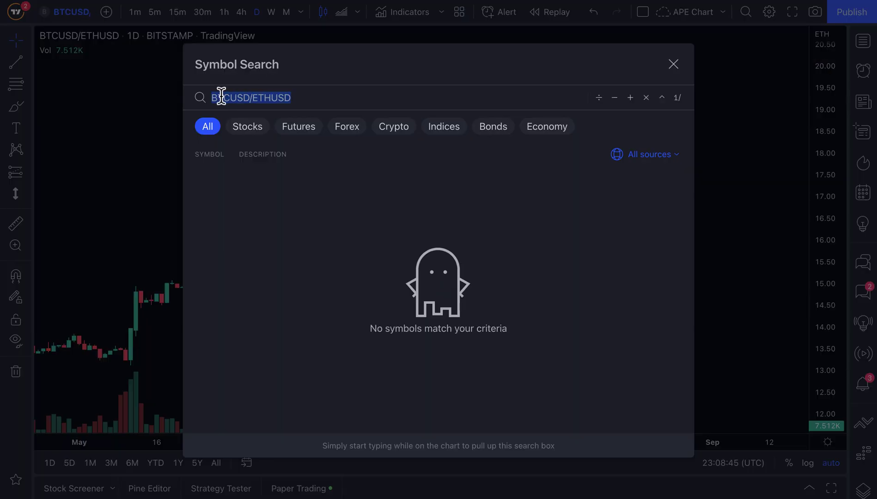
pyautogui.click(671, 65)
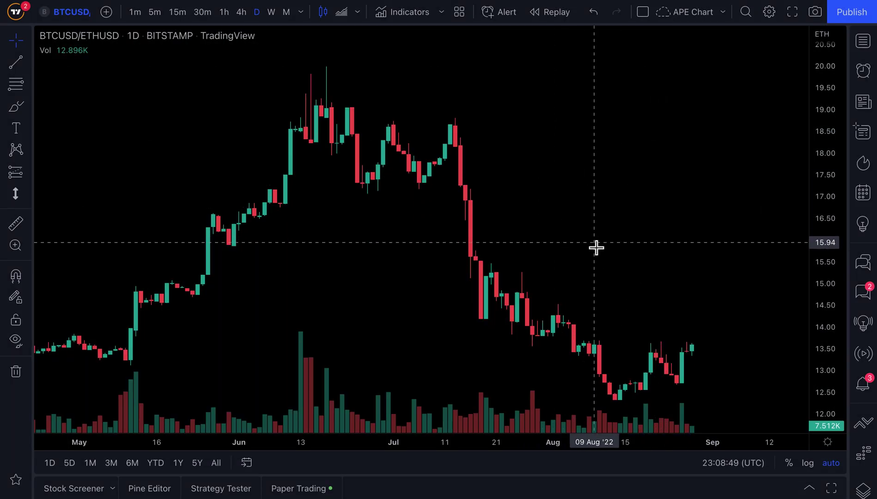
pyautogui.scroll(-5, 633, 293)
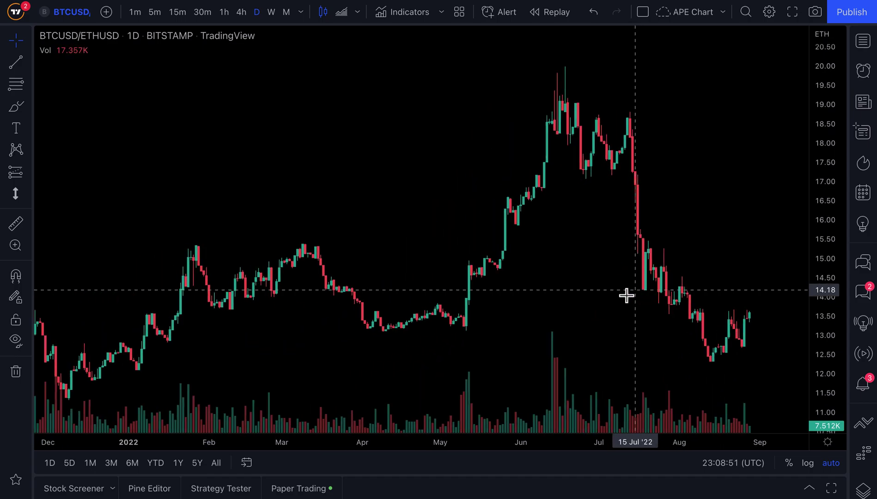
pyautogui.scroll(-3, 578, 308)
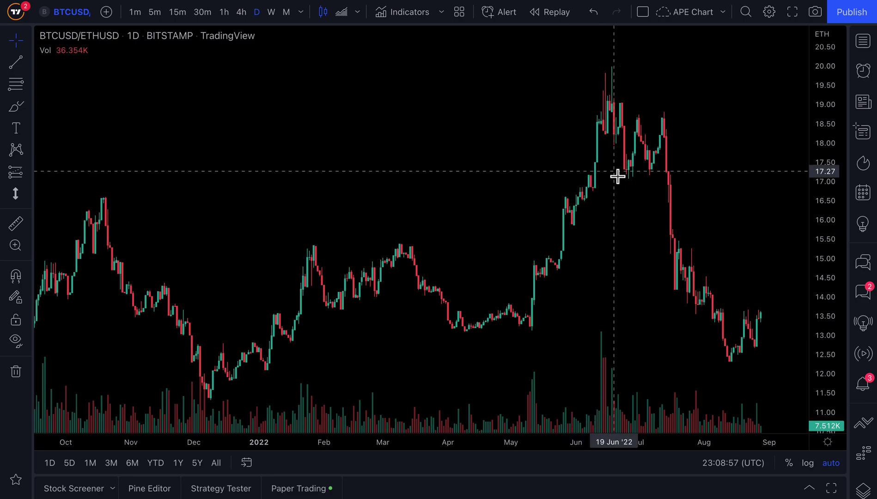
pyautogui.click(69, 14)
pyautogui.write('BTCUSD')
pyautogui.press('Return')
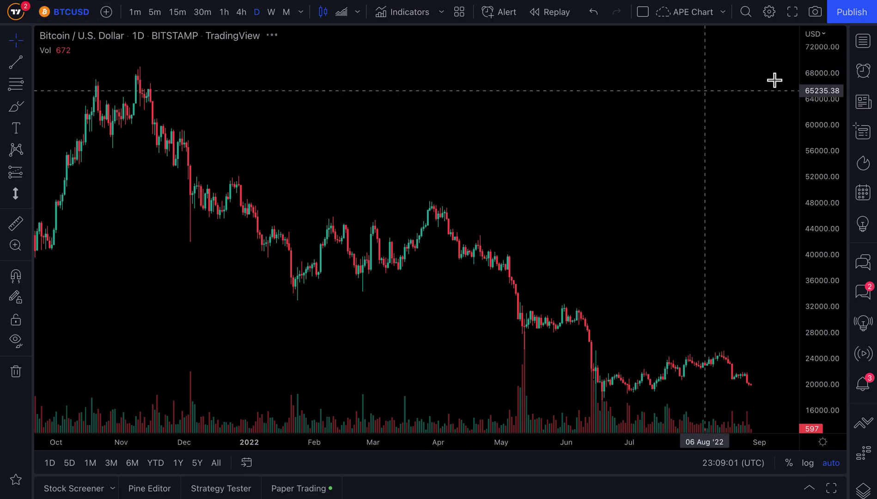
# Convert the Bitcoin chart's price scale to ETH and pan to recent months
pyautogui.click(815, 37)
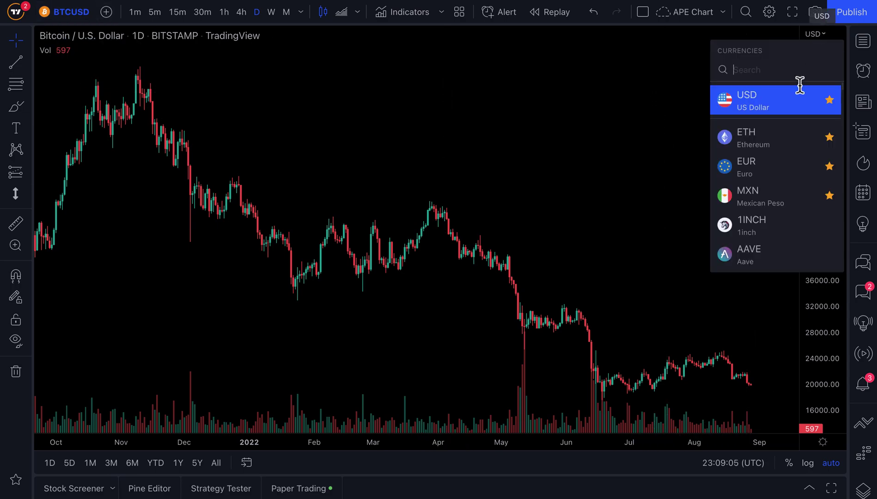
pyautogui.click(765, 134)
pyautogui.moveTo(716, 206); pyautogui.dragTo(555, 203)
pyautogui.scroll(5, 654, 209)
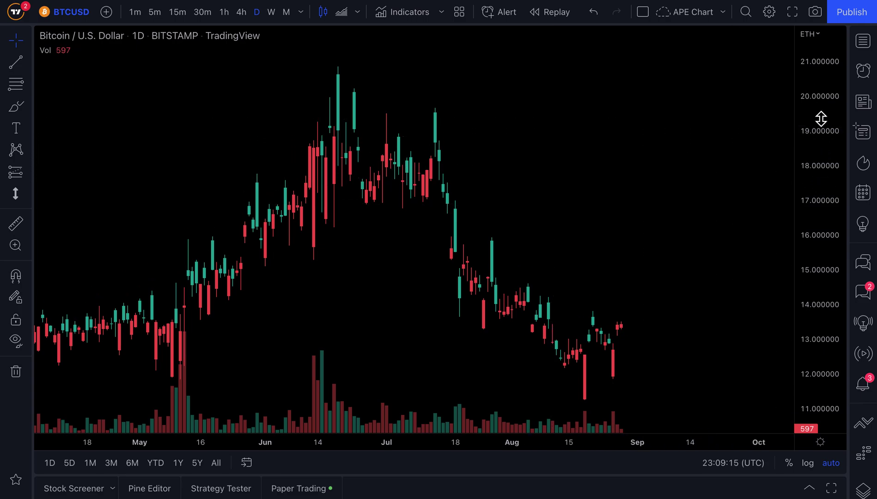
# Scroll through the whole currency list and close it, keeping ETH pricing
pyautogui.click(814, 35)
pyautogui.scroll(-7, 776, 203)
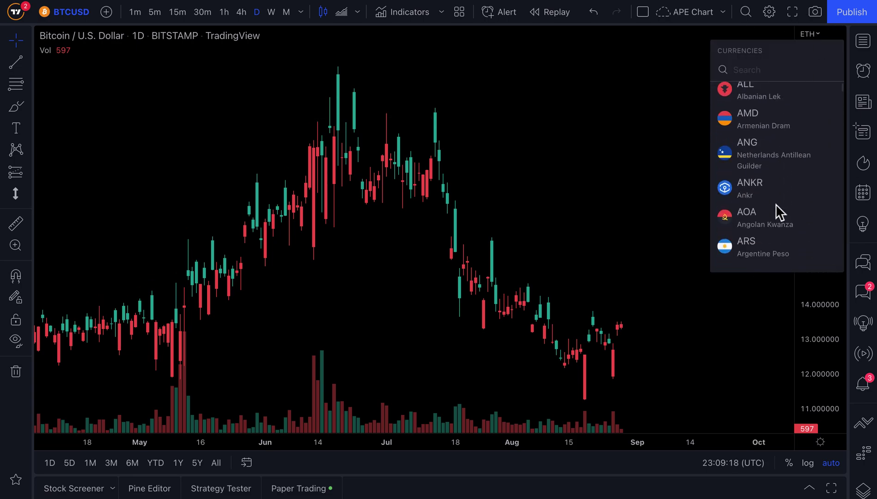
pyautogui.scroll(7, 776, 148)
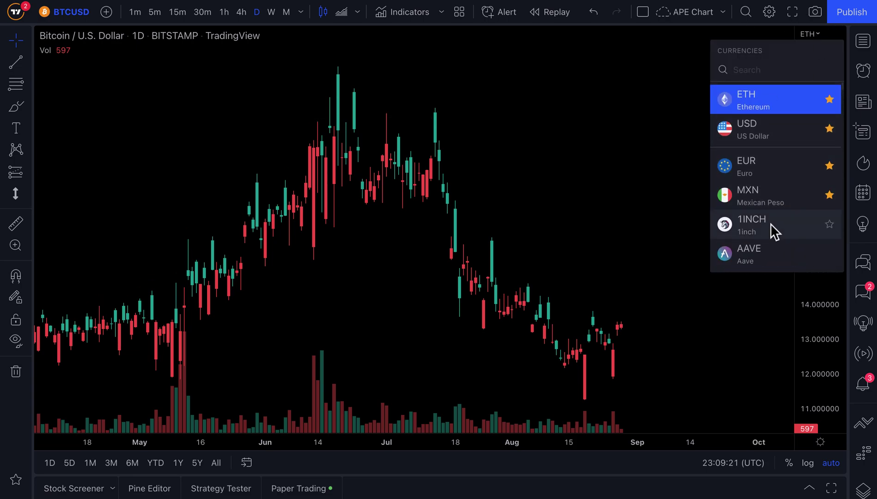
pyautogui.scroll(-8, 774, 229)
pyautogui.scroll(-10, 770, 223)
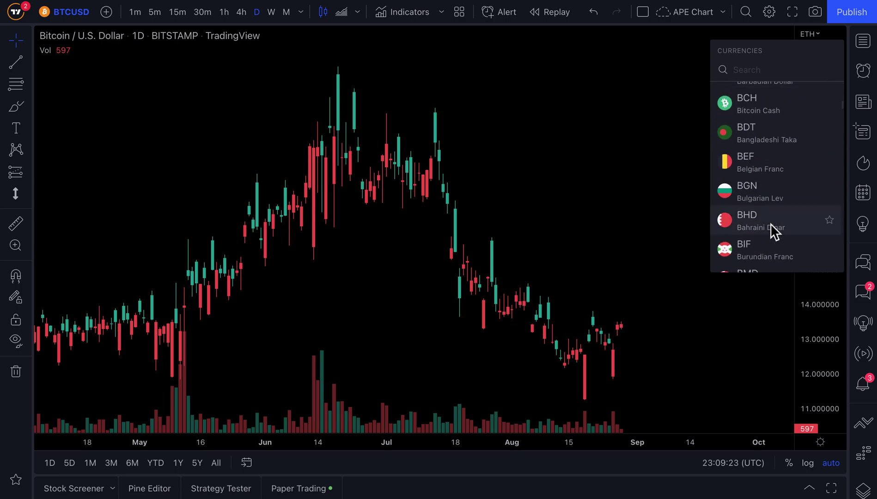
pyautogui.scroll(-5, 770, 224)
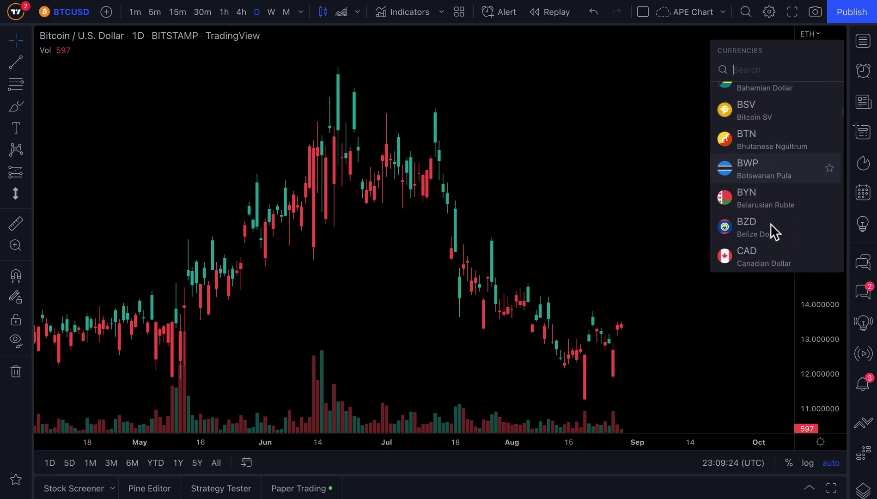
pyautogui.scroll(-5, 770, 223)
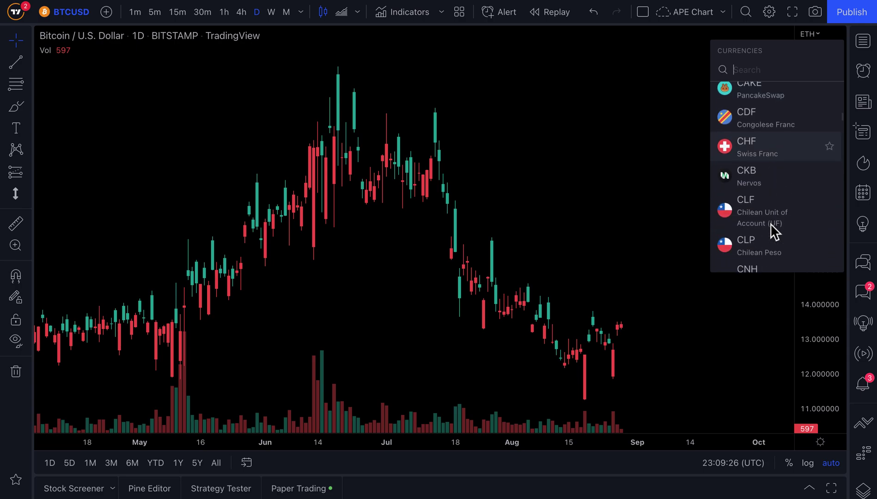
pyautogui.scroll(-5, 757, 152)
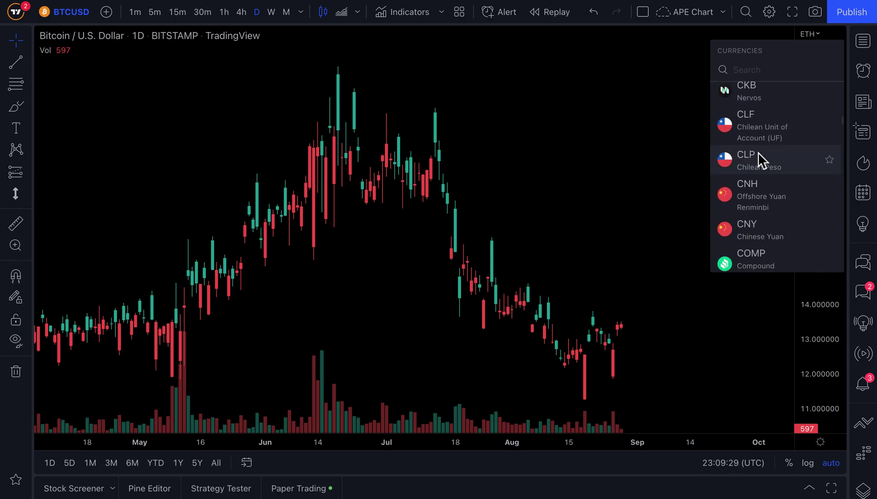
pyautogui.scroll(-4, 757, 152)
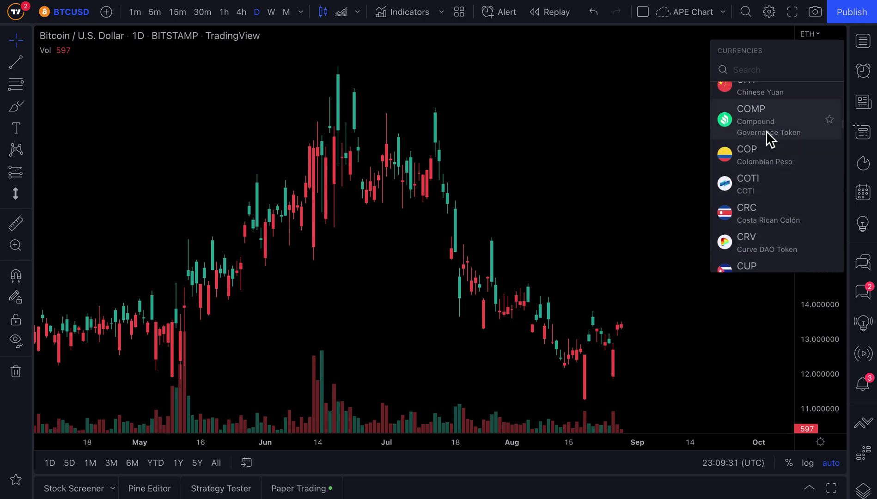
pyautogui.scroll(-3, 766, 131)
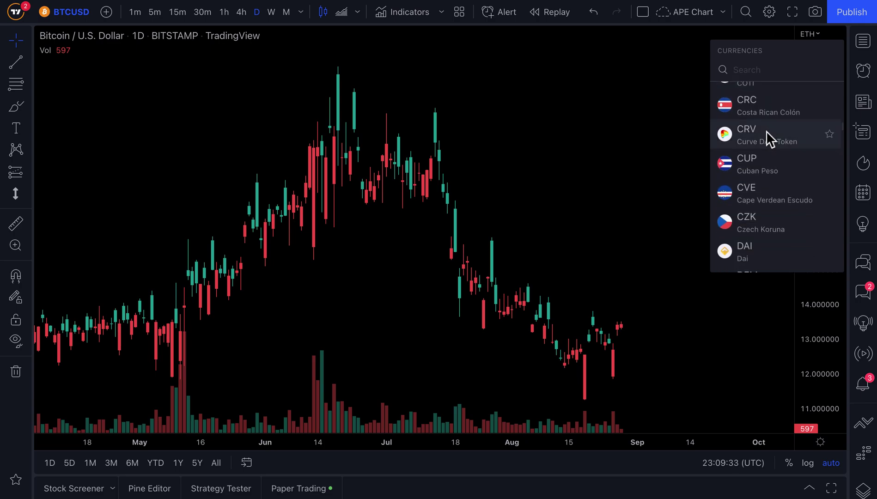
pyautogui.scroll(-3, 757, 160)
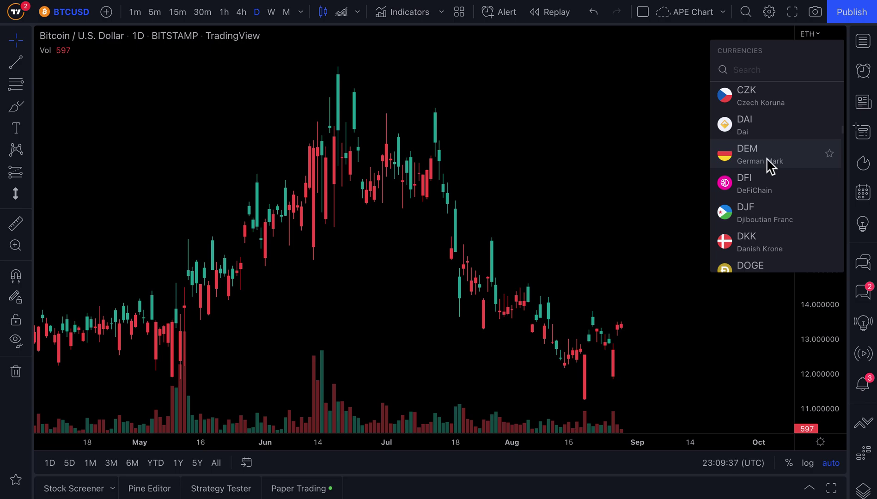
pyautogui.scroll(-3, 767, 159)
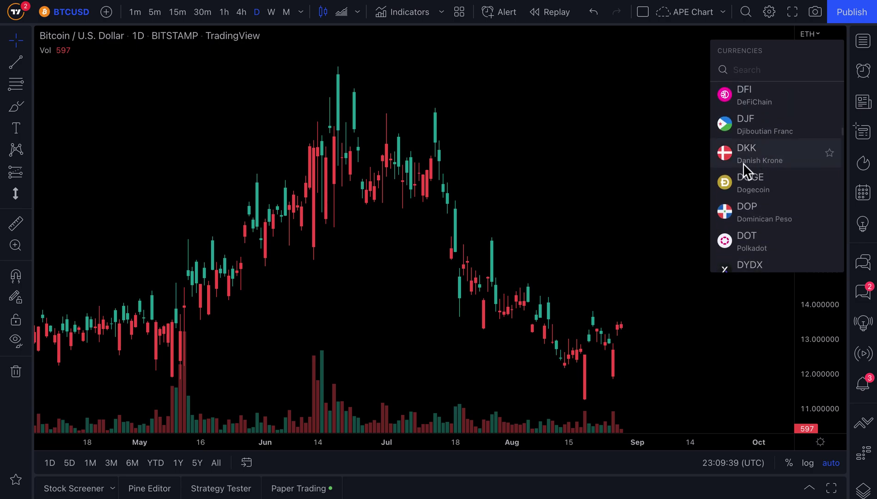
pyautogui.scroll(-1, 770, 157)
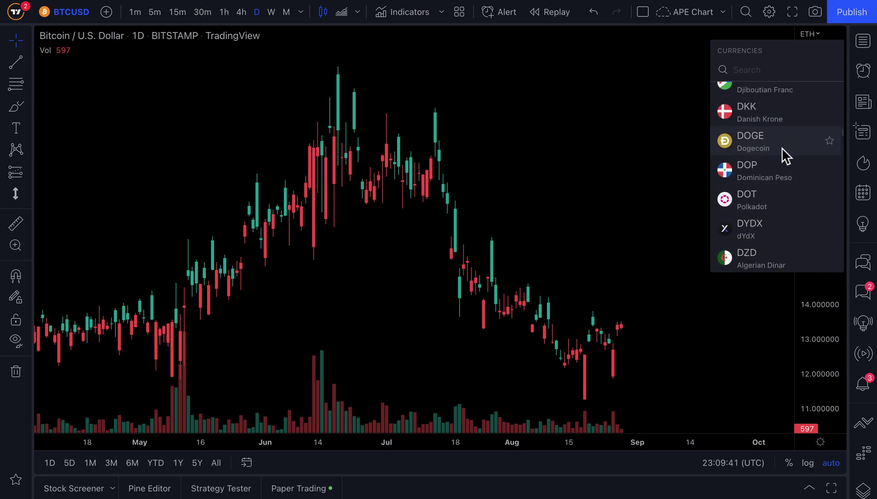
pyautogui.scroll(-5, 776, 146)
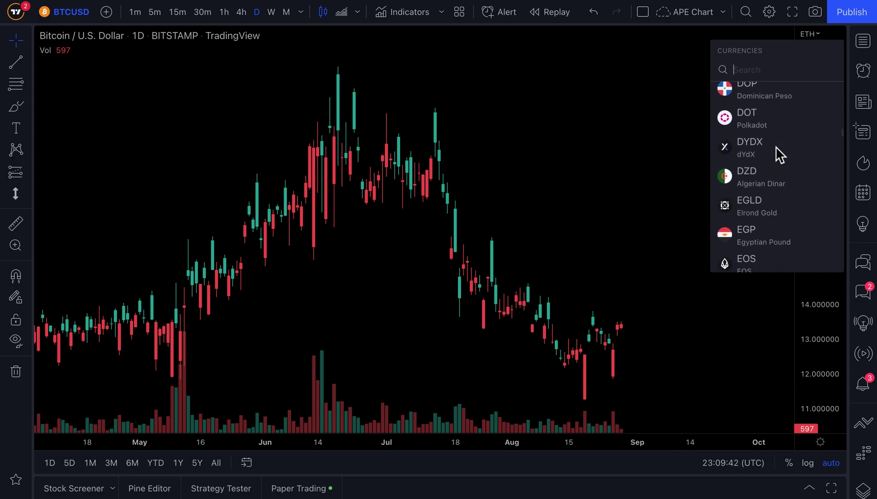
pyautogui.scroll(-2, 776, 146)
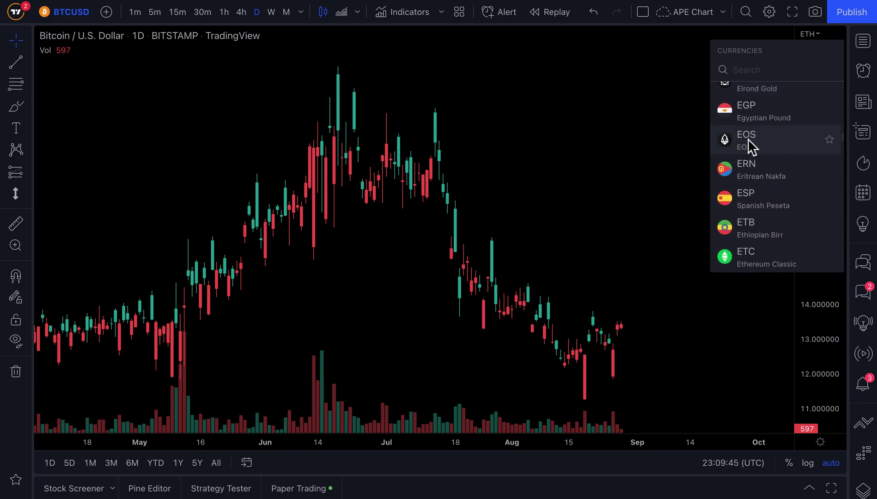
pyautogui.scroll(-5, 748, 139)
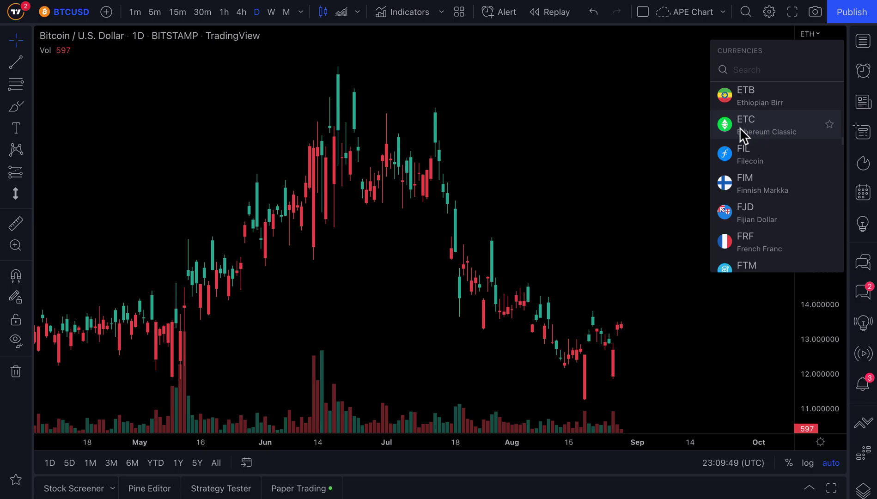
pyautogui.scroll(-5, 740, 128)
pyautogui.scroll(15, 750, 118)
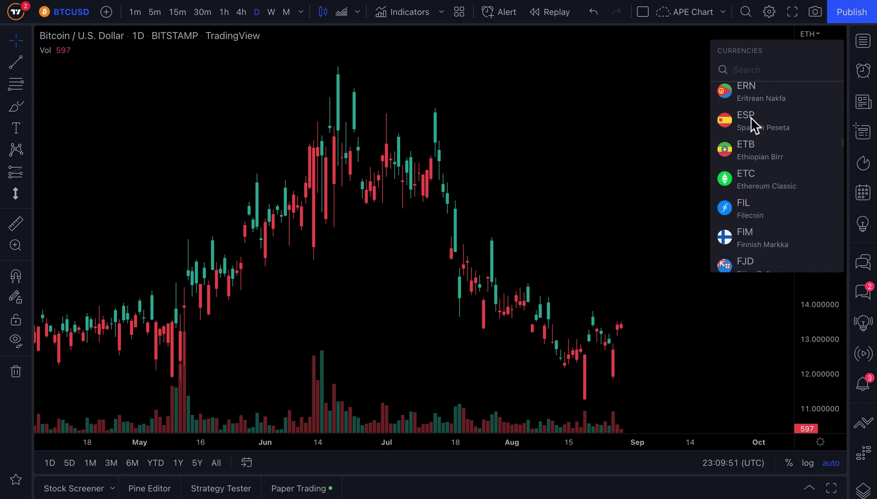
pyautogui.click(687, 61)
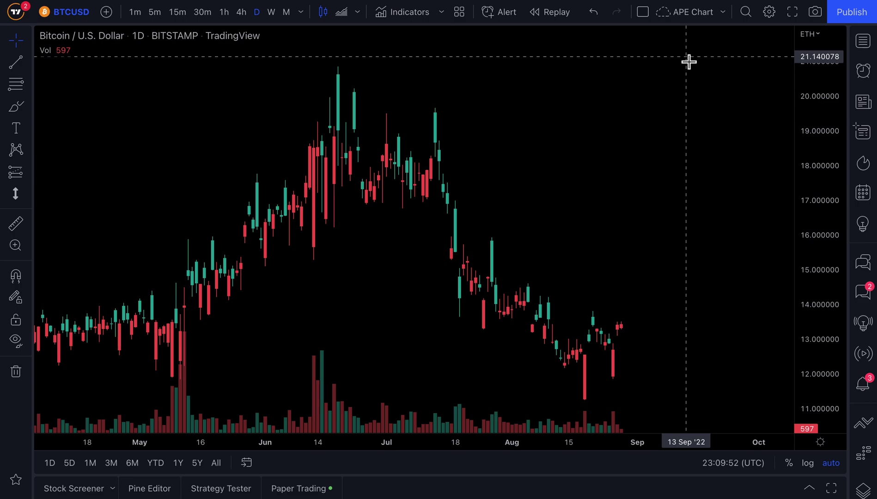
# Glance over the currency list and close it without changing the ETH pricing
pyautogui.click(811, 36)
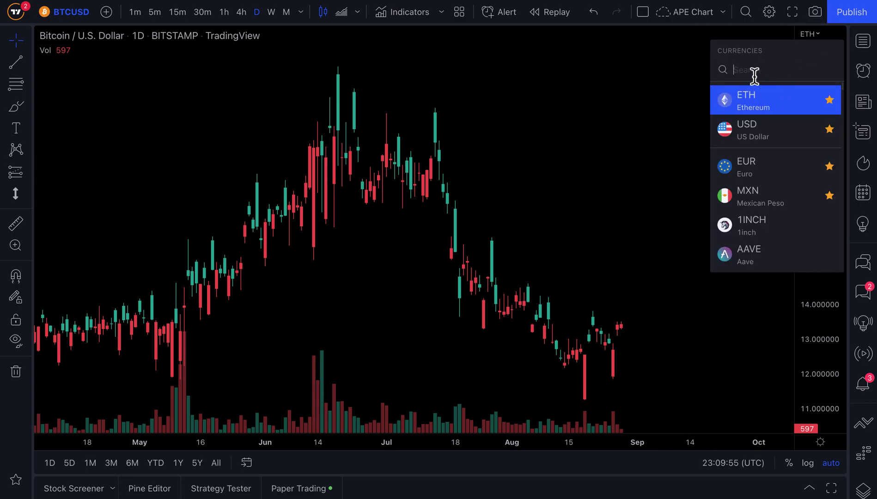
pyautogui.scroll(-4, 769, 199)
pyautogui.scroll(5, 771, 197)
pyautogui.click(810, 40)
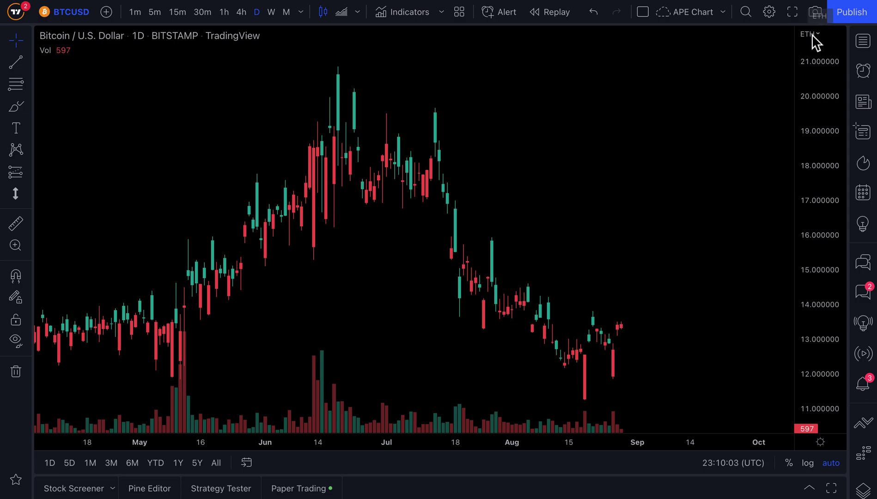
# Star BNB (Binance Coin) as a favourite currency and confirm it among the favourites
pyautogui.click(813, 35)
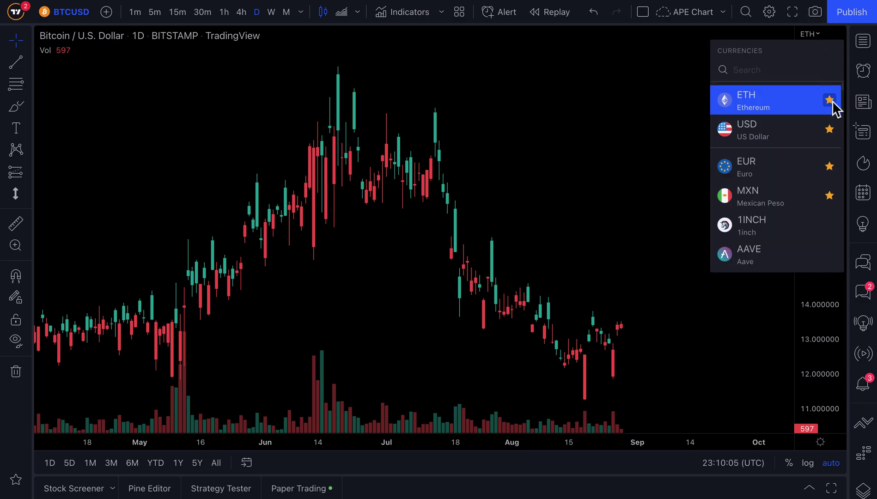
pyautogui.scroll(-5, 804, 233)
pyautogui.scroll(-10, 789, 199)
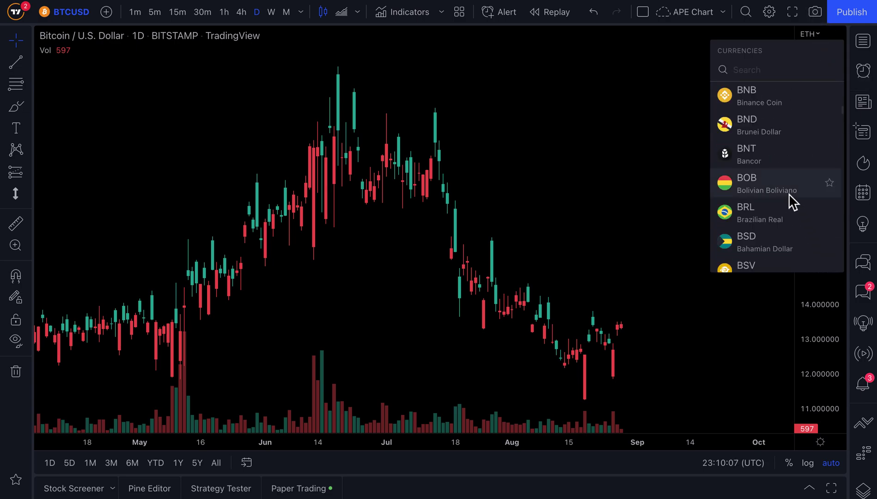
pyautogui.scroll(3, 791, 200)
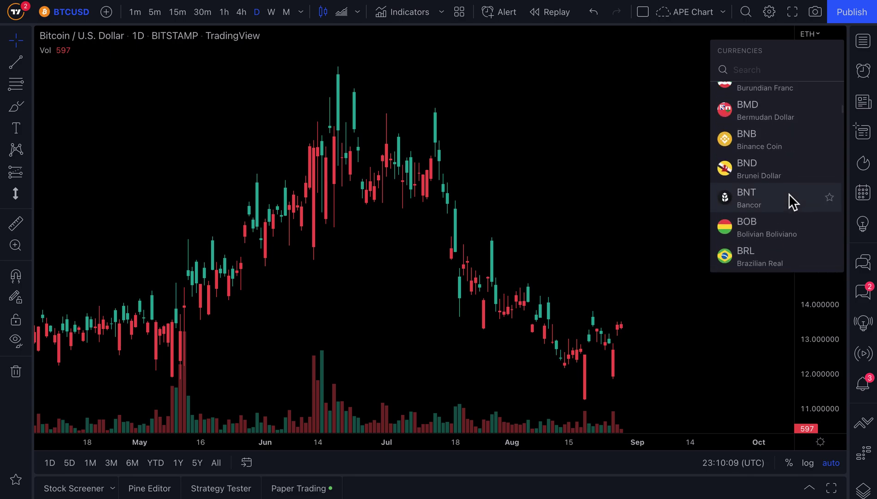
pyautogui.scroll(1, 767, 166)
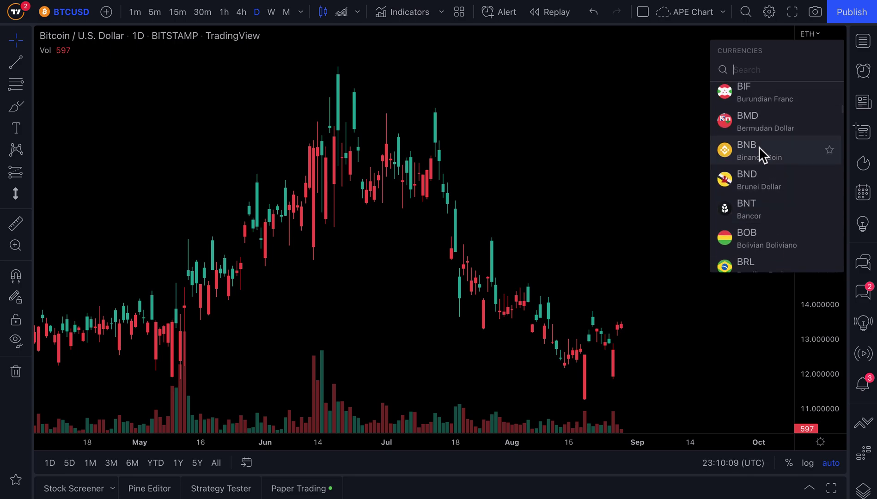
pyautogui.click(830, 152)
pyautogui.click(707, 91)
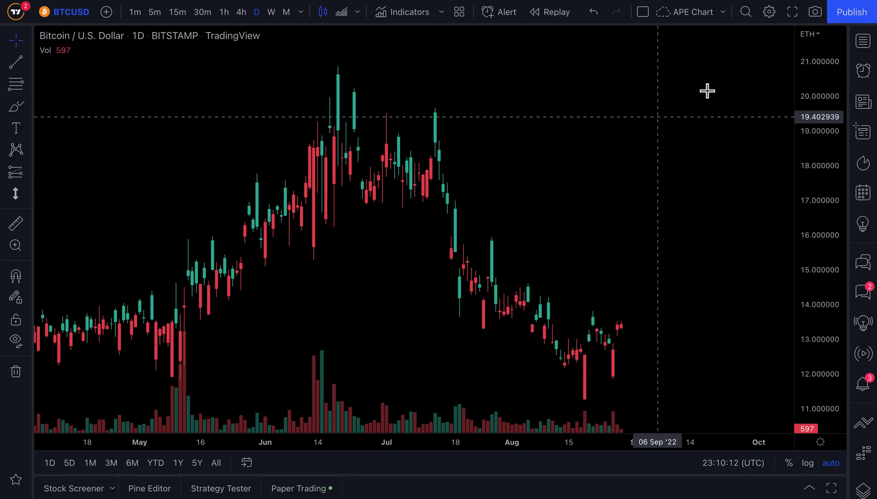
pyautogui.click(810, 45)
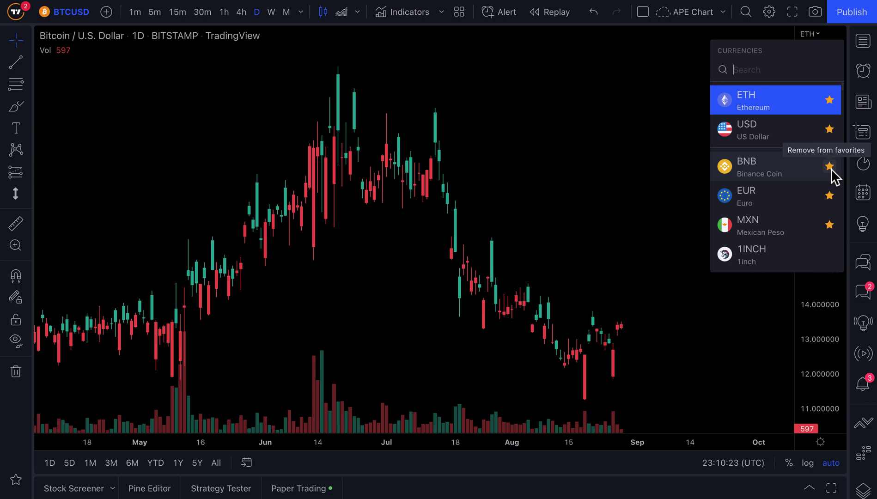
pyautogui.click(698, 165)
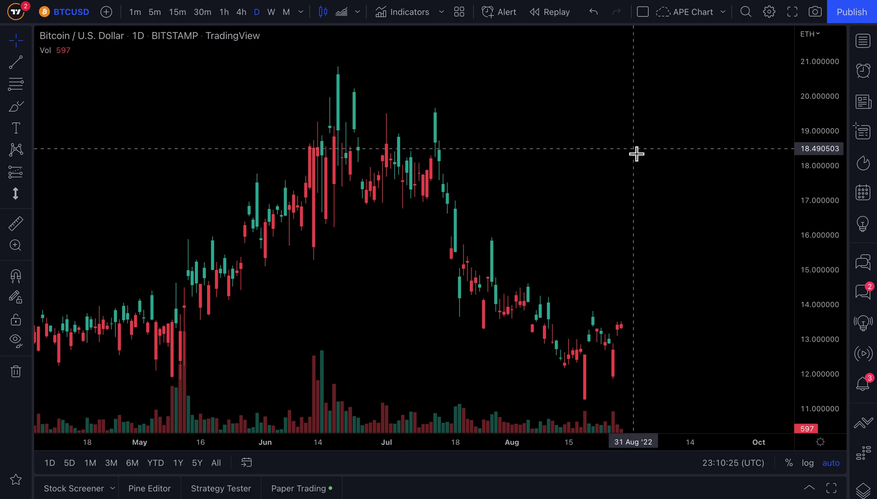
# Switch the chart to Light Crude Oil Futures front-month contract CL1!
pyautogui.click(70, 16)
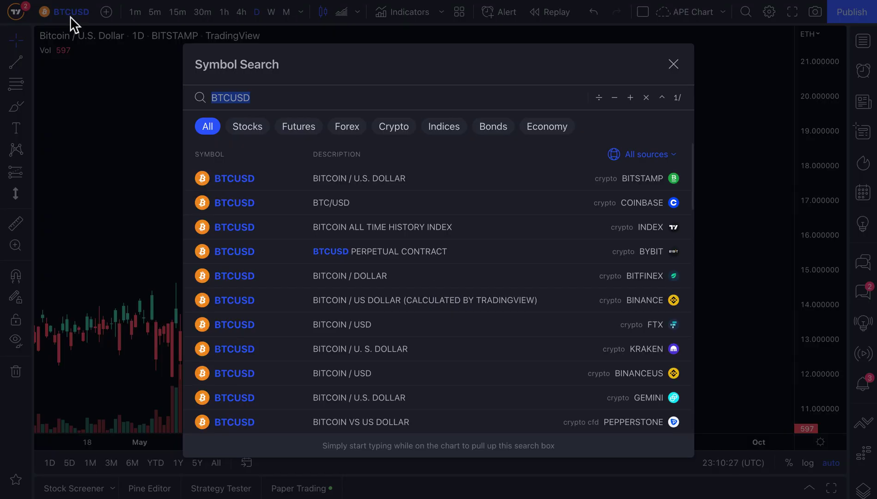
pyautogui.write('CL')
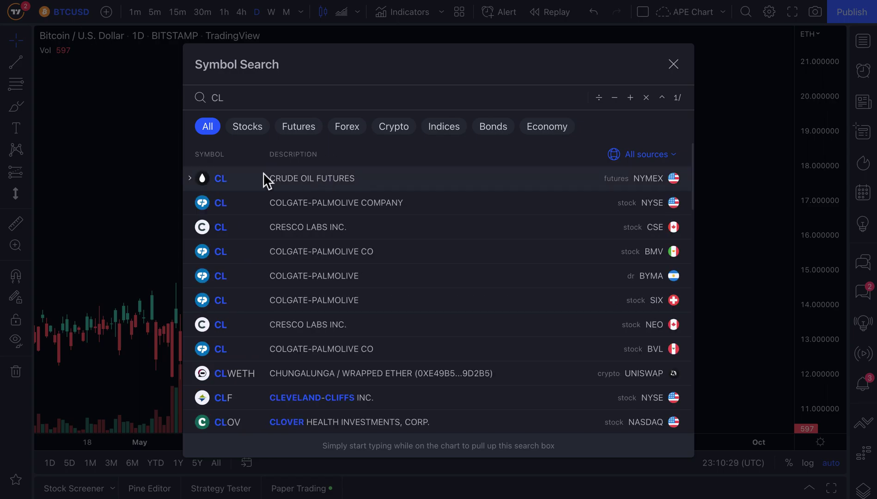
pyautogui.click(191, 178)
pyautogui.click(293, 202)
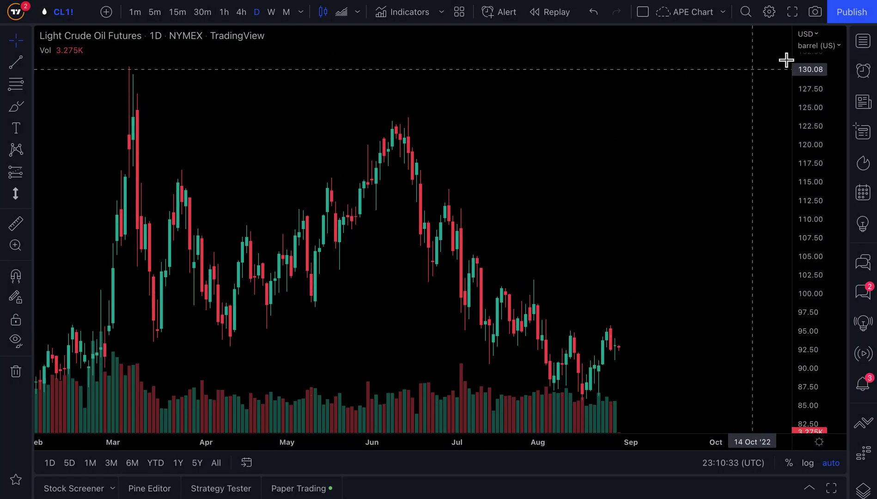
# Make barrel (US) the favourite price unit, dropping the bbl (US) star
pyautogui.click(806, 46)
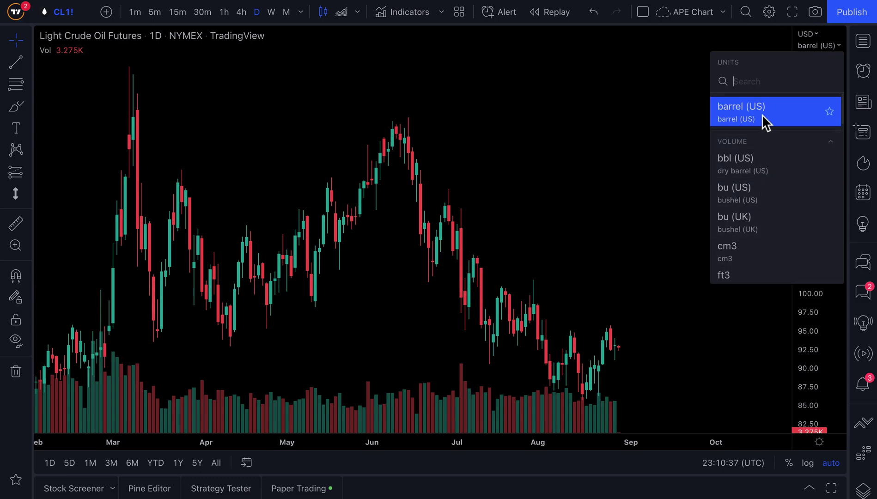
pyautogui.click(830, 164)
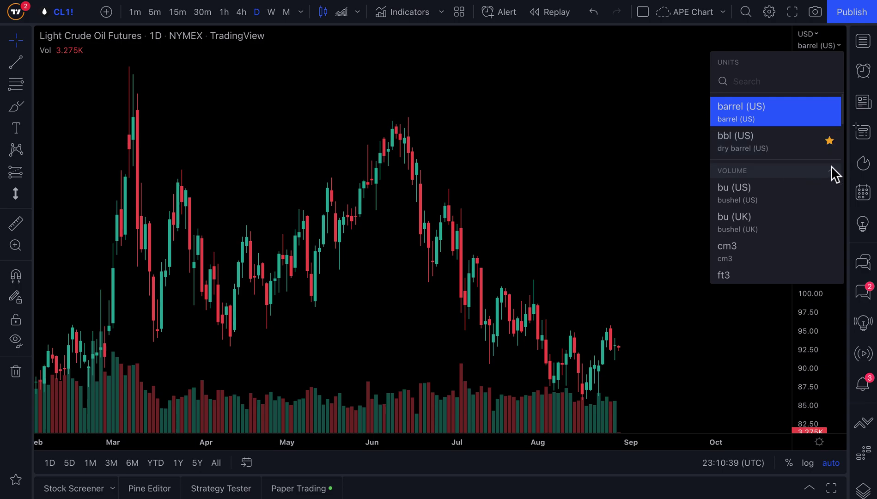
pyautogui.click(830, 142)
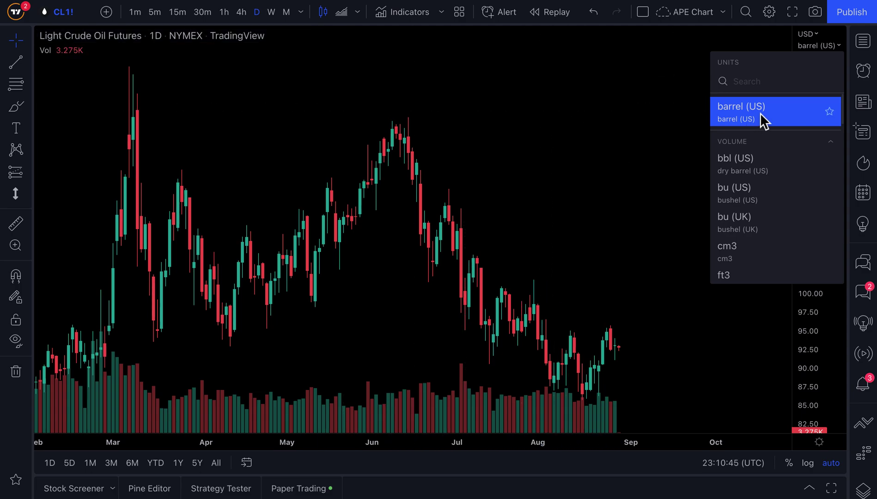
pyautogui.click(829, 112)
pyautogui.click(662, 125)
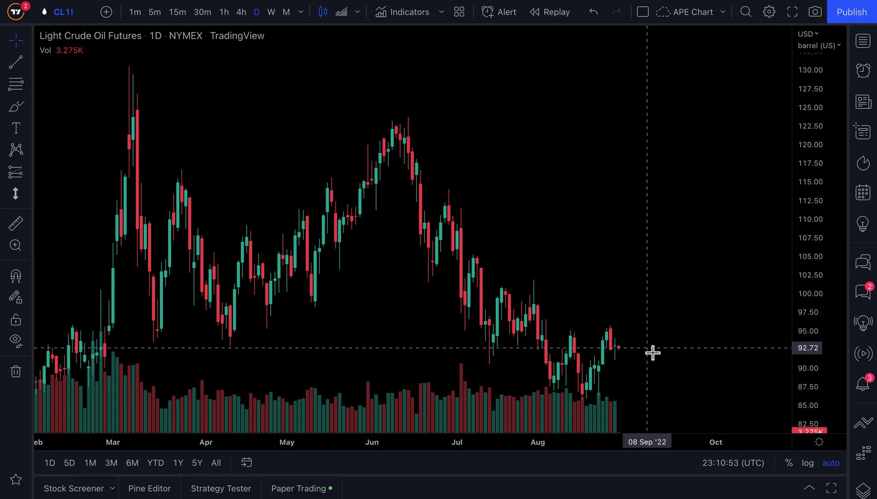
# Price the crude oil chart per ounce (oz, about 0.02 USD) and squeeze the candles vertically
pyautogui.click(829, 50)
pyautogui.scroll(-1, 786, 235)
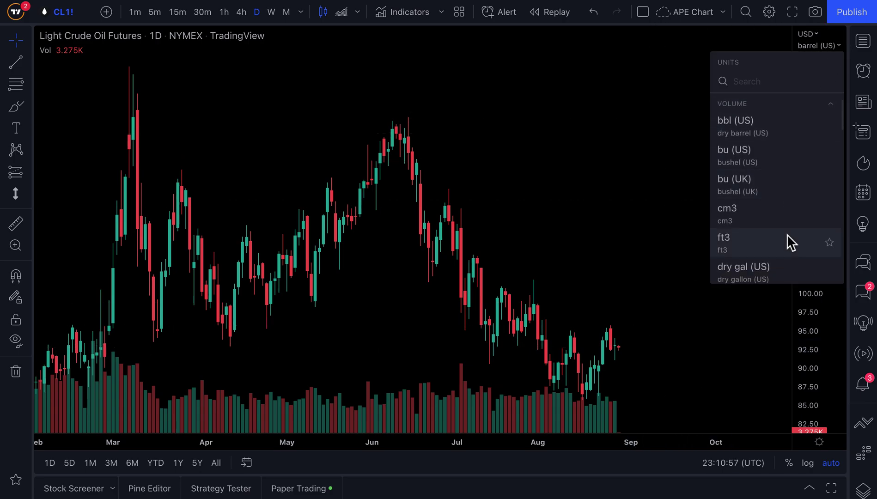
pyautogui.scroll(-2, 782, 178)
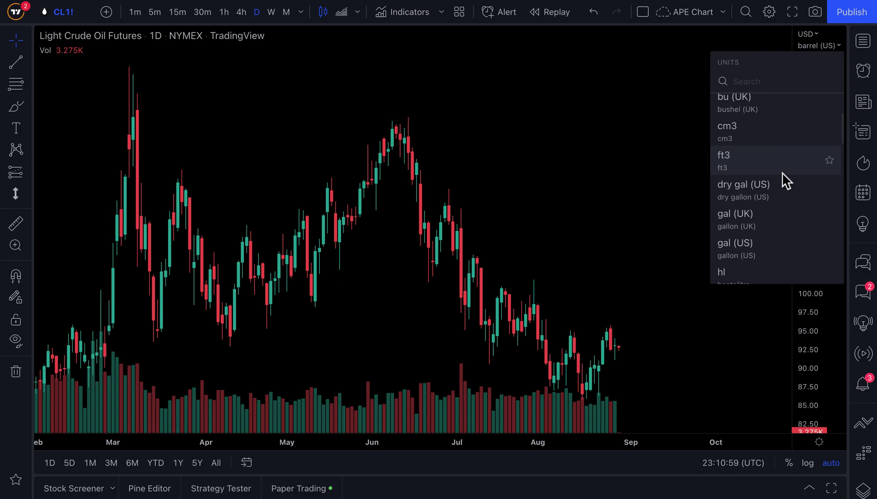
pyautogui.scroll(-2, 759, 222)
pyautogui.scroll(-3, 759, 222)
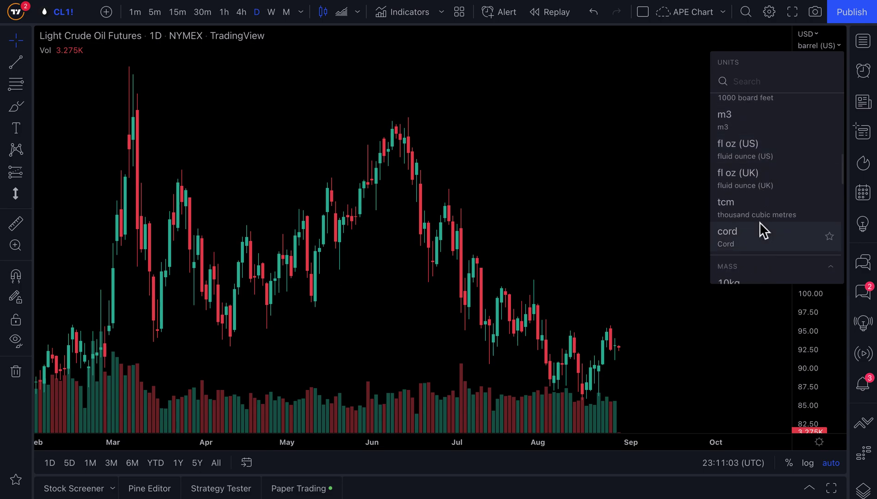
pyautogui.scroll(-3, 759, 186)
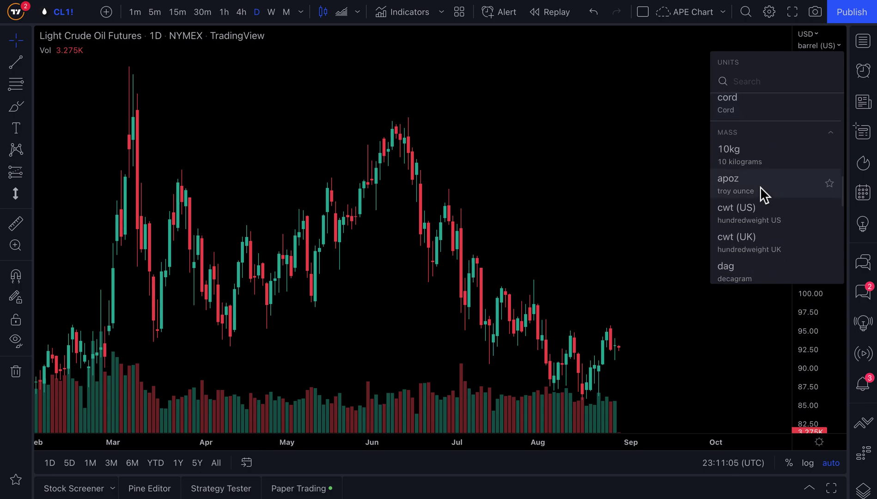
pyautogui.scroll(-2, 759, 186)
pyautogui.scroll(-1, 760, 186)
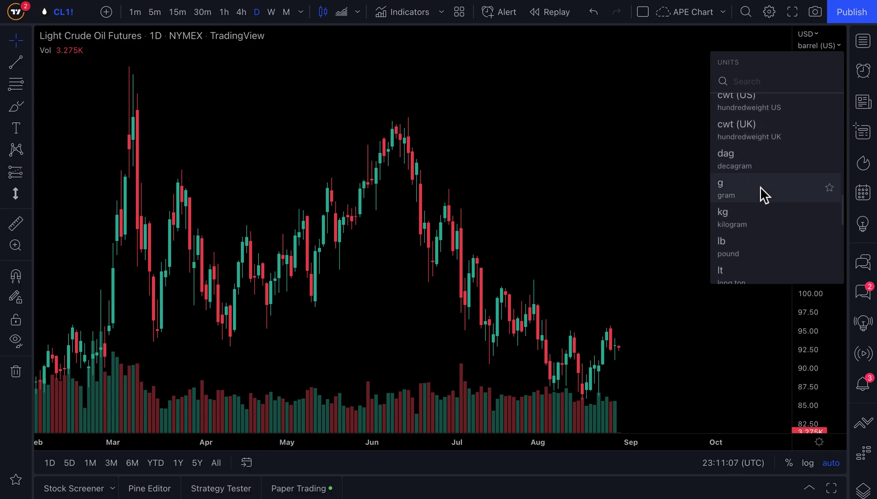
pyautogui.scroll(-1, 760, 186)
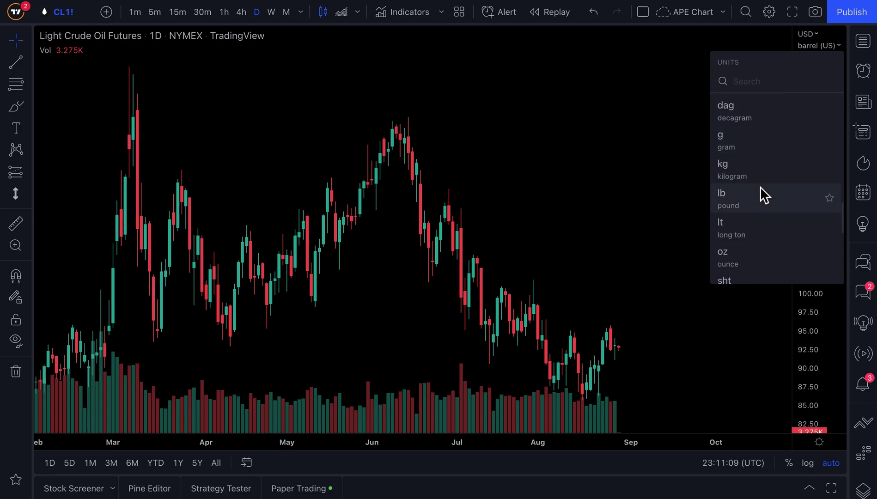
pyautogui.scroll(-1, 759, 186)
pyautogui.scroll(-1, 760, 194)
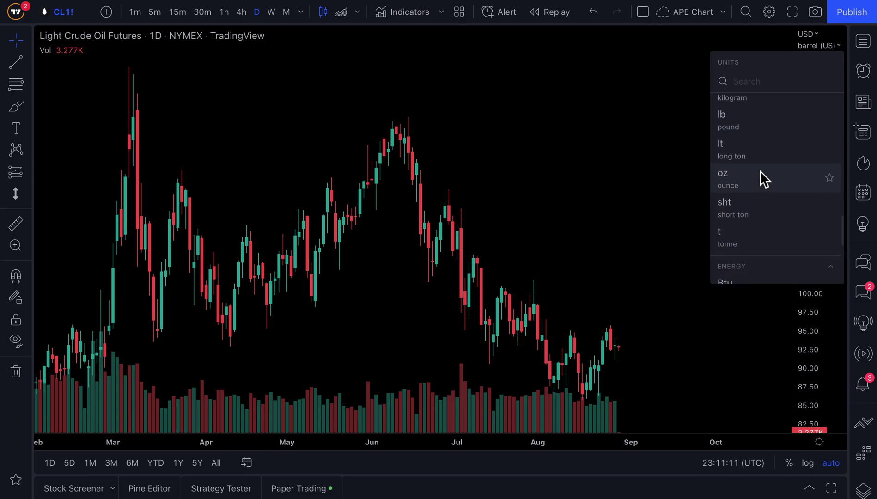
pyautogui.click(760, 172)
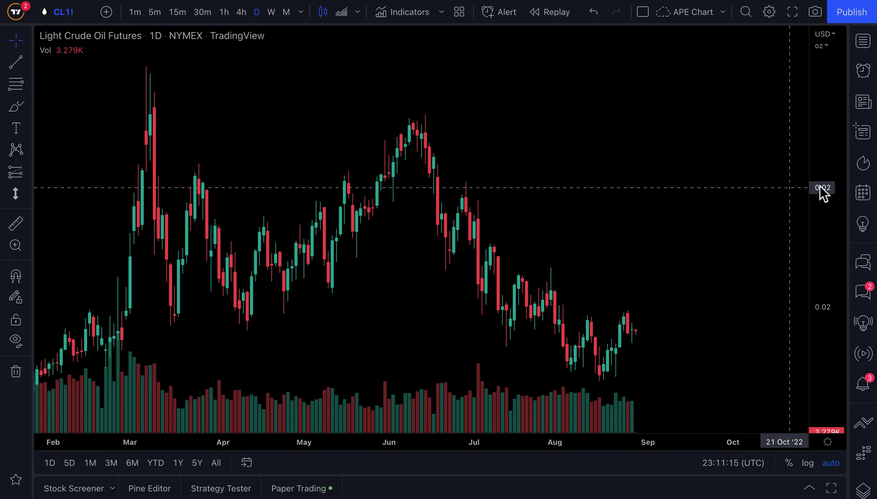
pyautogui.moveTo(826, 196); pyautogui.dragTo(818, 230)
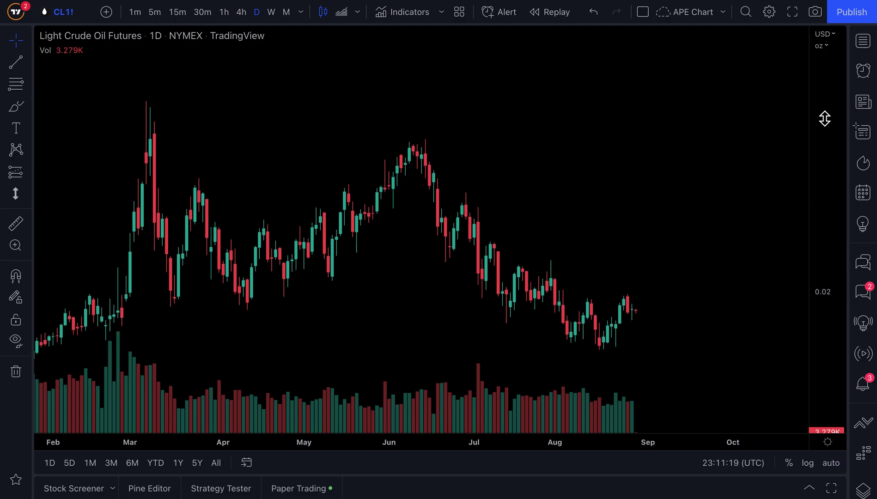
# Compress the price scale further and price the crude oil chart in 10kg units
pyautogui.moveTo(825, 119); pyautogui.dragTo(810, 251)
pyautogui.moveTo(822, 130); pyautogui.dragTo(827, 240)
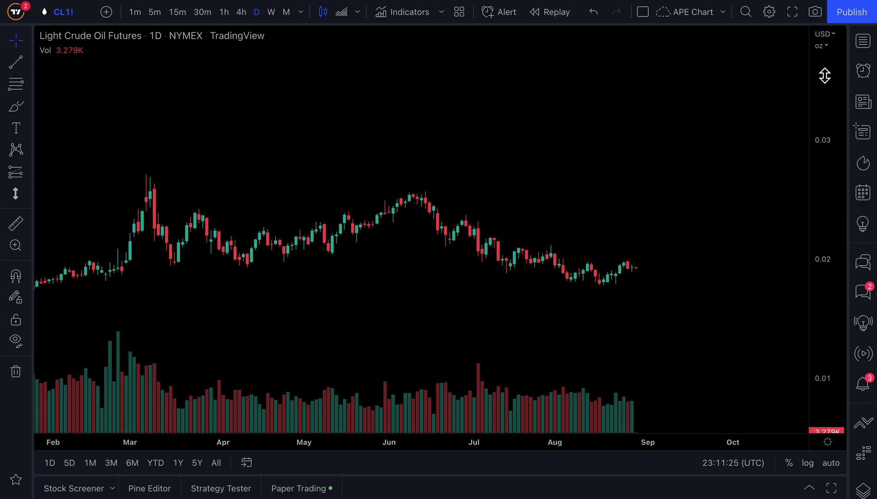
pyautogui.click(821, 43)
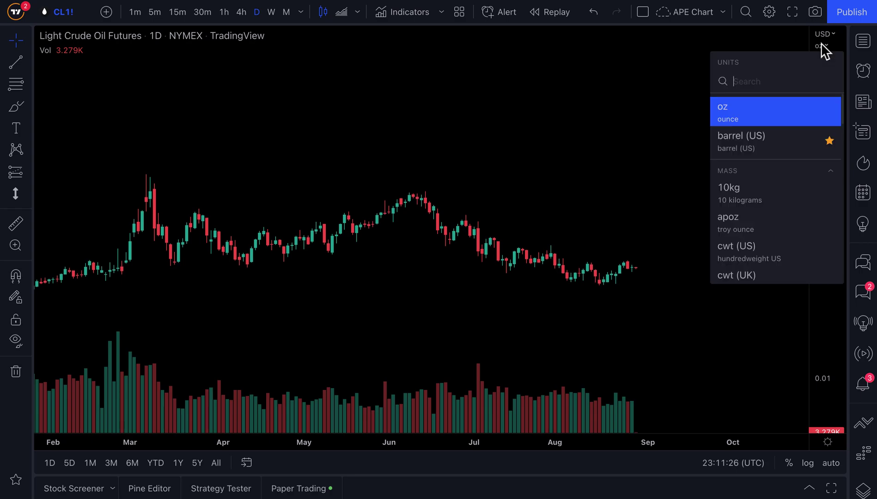
pyautogui.click(779, 194)
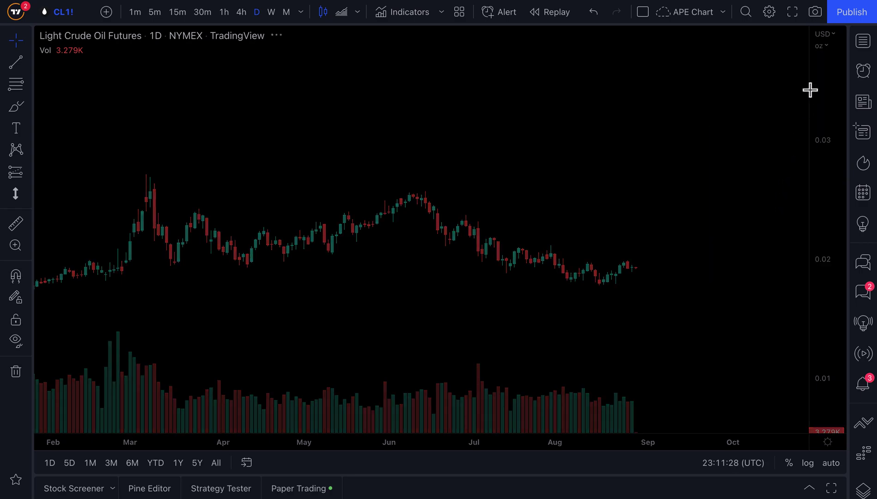
# Reprice the crude oil chart per cord, roughly 1,950–2,970 USD
pyautogui.click(829, 47)
pyautogui.scroll(-10, 774, 253)
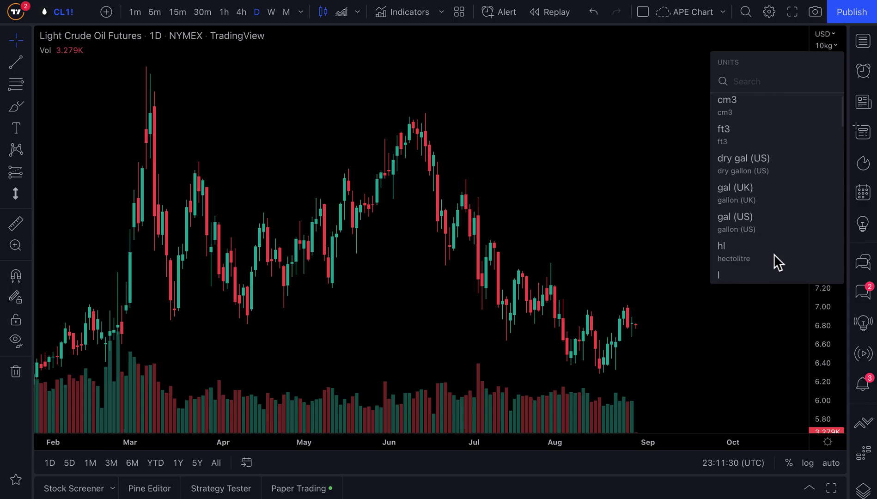
pyautogui.scroll(-2, 774, 254)
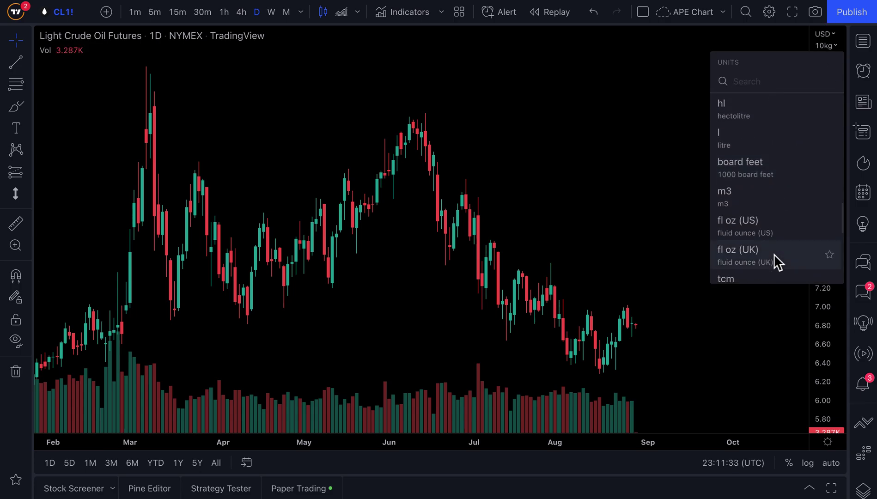
pyautogui.scroll(-2, 756, 229)
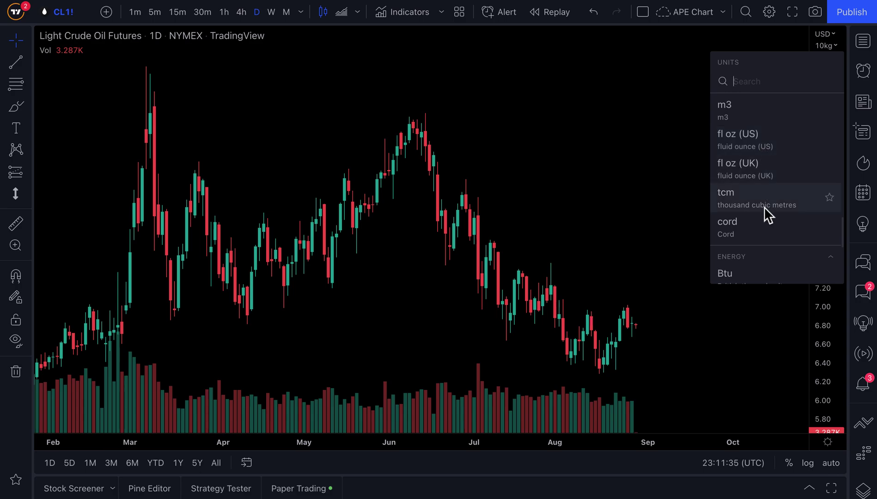
pyautogui.scroll(-2, 765, 213)
pyautogui.click(767, 190)
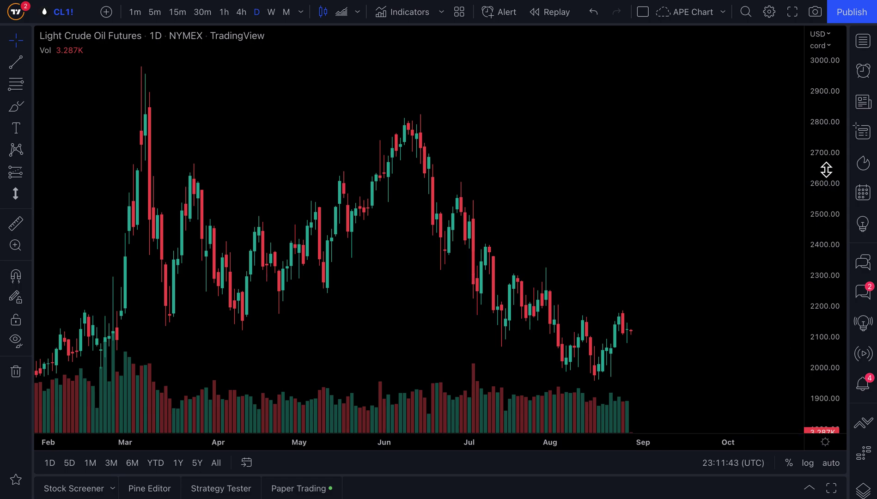
# Star the energy units J, kJ and GWh as favourite price units
pyautogui.click(824, 47)
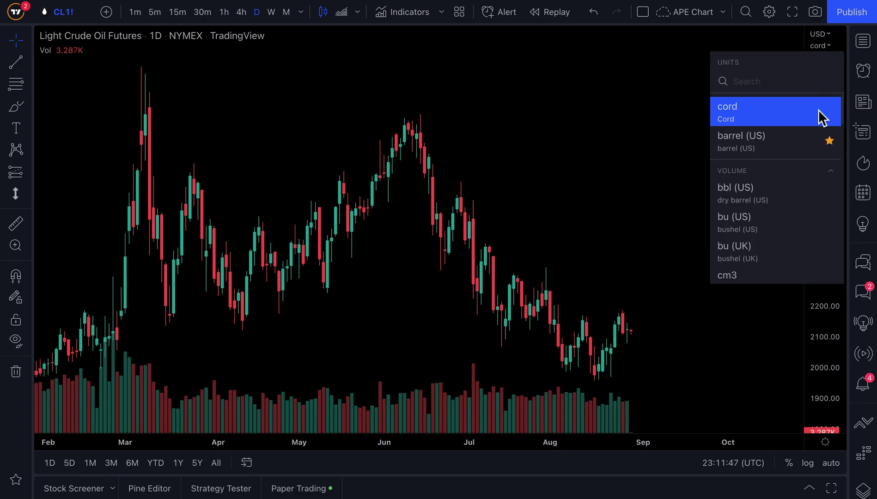
pyautogui.scroll(-10, 810, 212)
pyautogui.scroll(2, 792, 212)
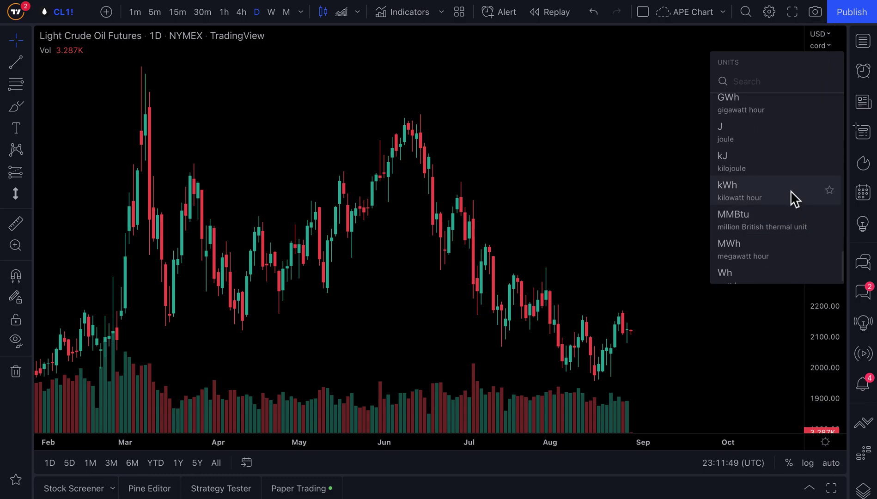
pyautogui.click(829, 180)
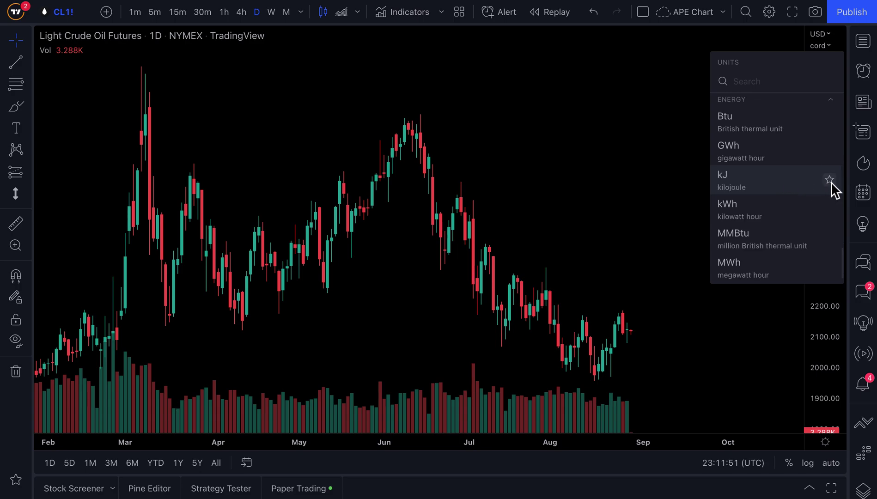
pyautogui.click(829, 180)
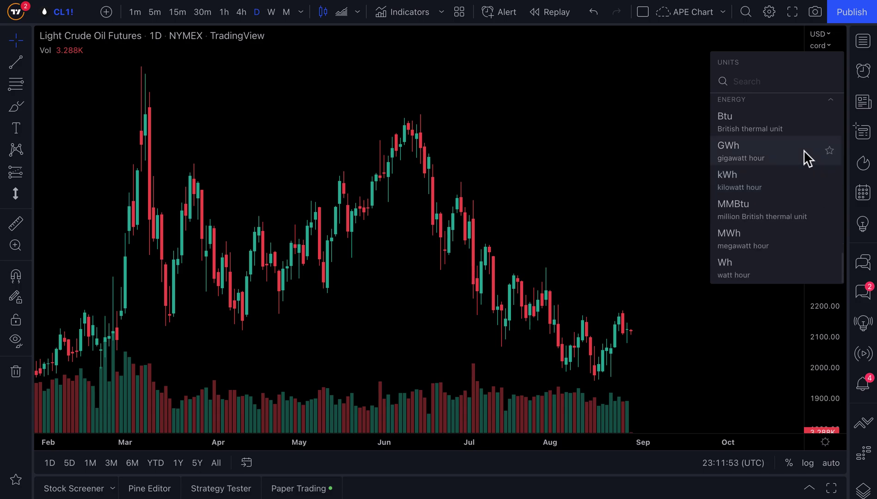
pyautogui.click(833, 152)
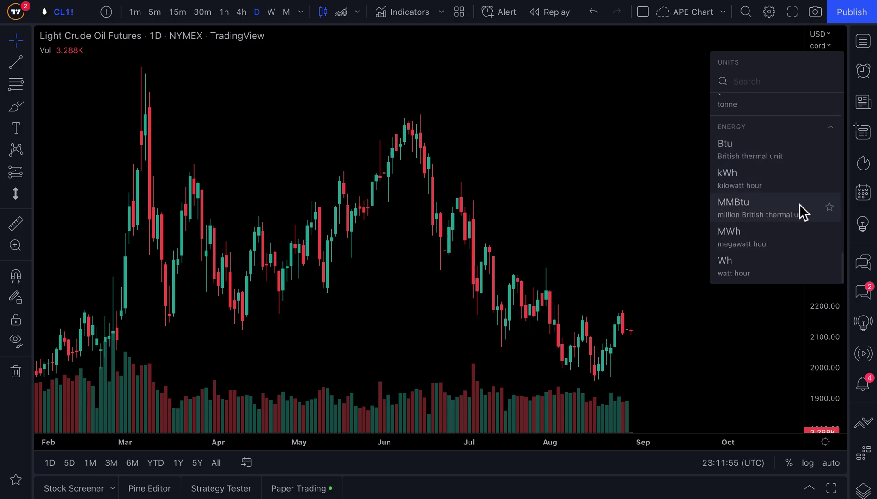
# Star the mass units oz, lb and lt as favourite price units
pyautogui.scroll(5, 721, 148)
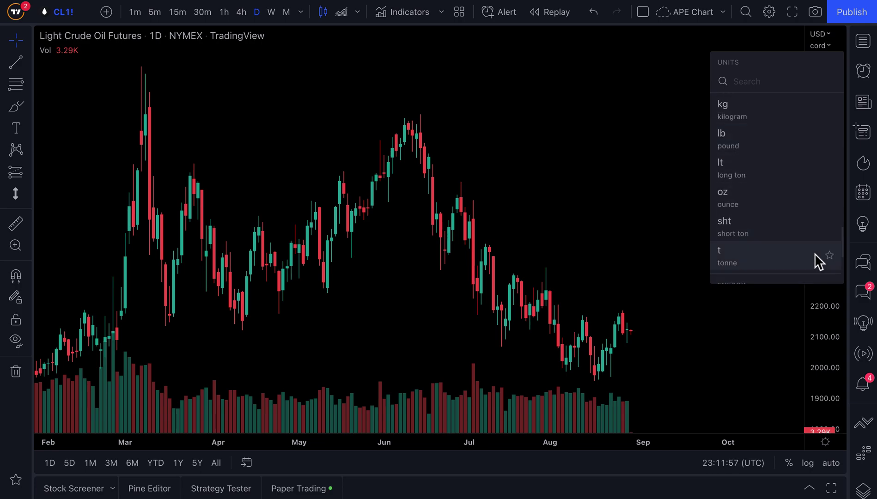
pyautogui.click(830, 197)
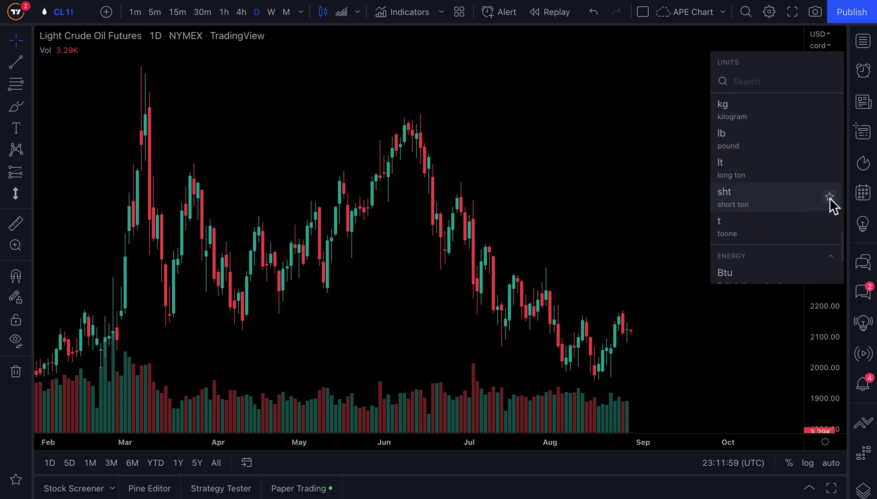
pyautogui.click(830, 139)
pyautogui.click(830, 138)
pyautogui.scroll(10, 822, 150)
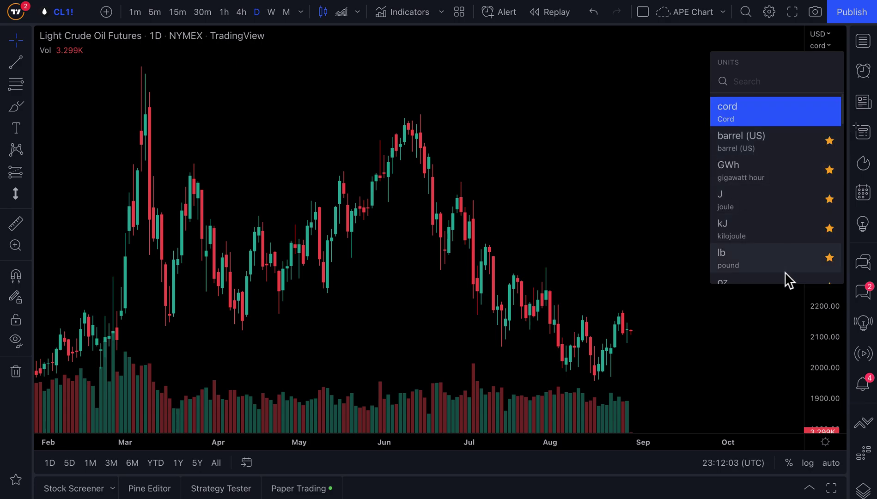
pyautogui.click(60, 10)
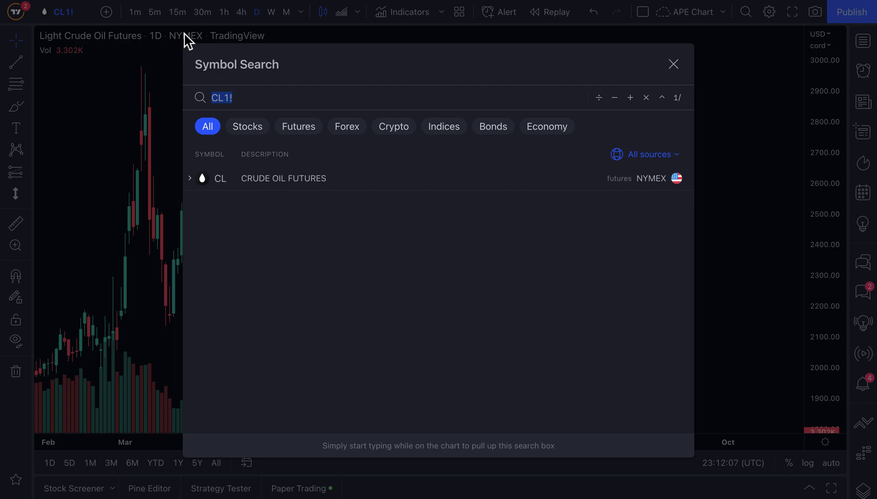
# Load the Corn Futures chart by searching 'zc'
pyautogui.write('zc')
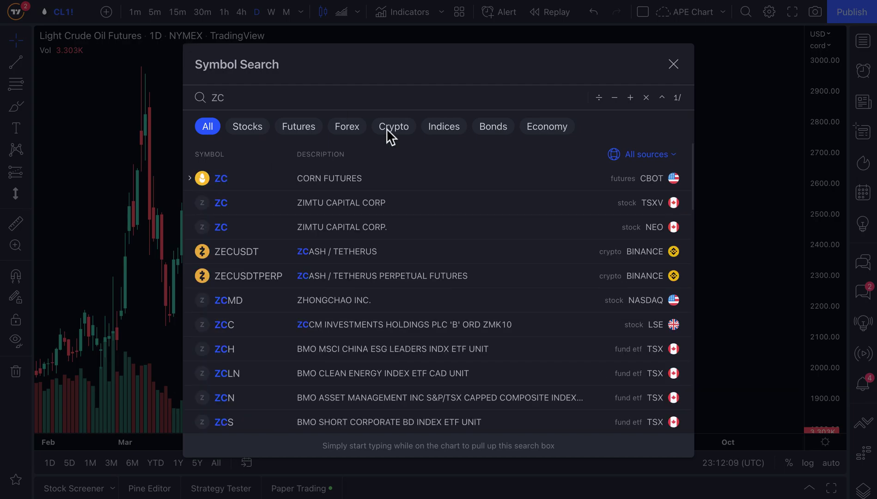
pyautogui.click(312, 182)
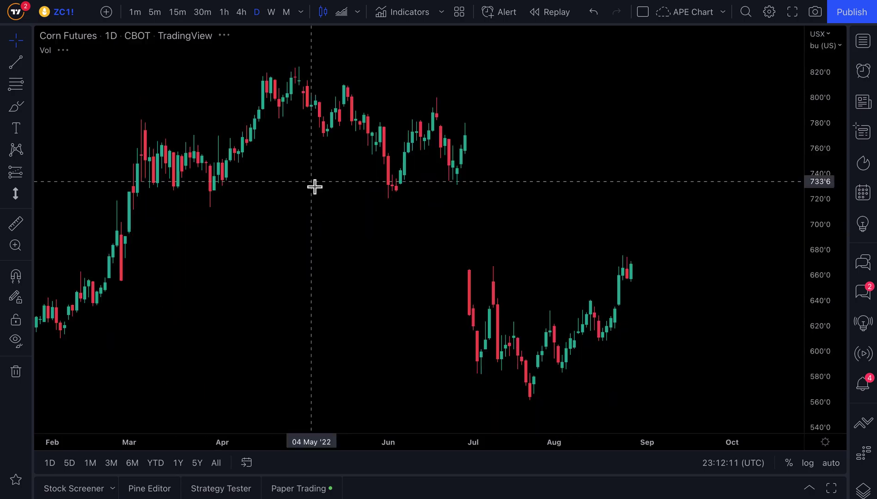
pyautogui.scroll(3, 580, 198)
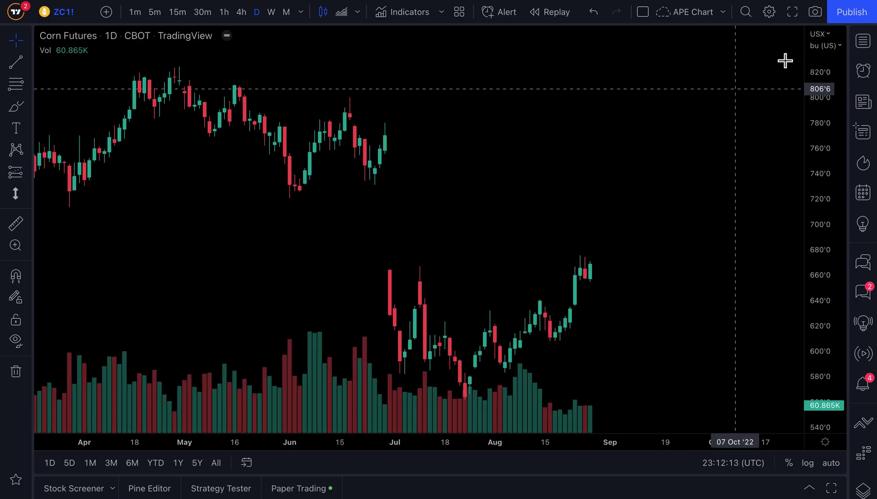
# Mark bu (US) as a favourite unit and price corn in pounds (lb)
pyautogui.click(830, 46)
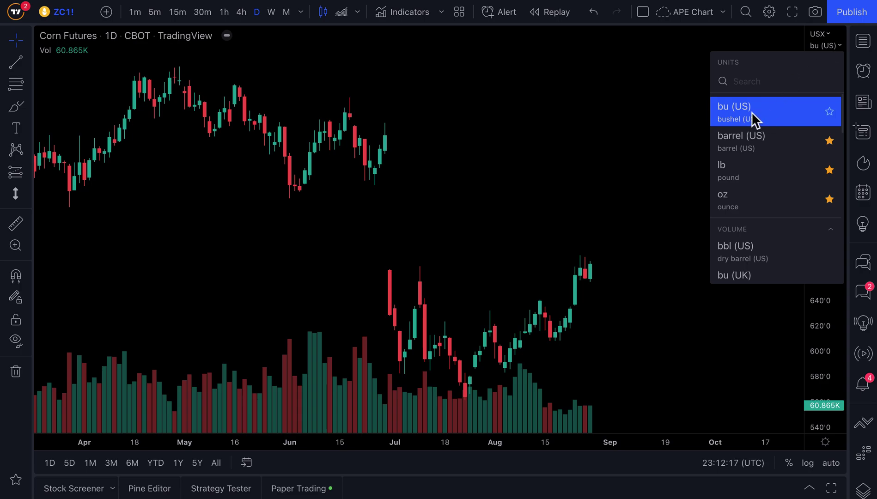
pyautogui.click(834, 115)
pyautogui.click(750, 177)
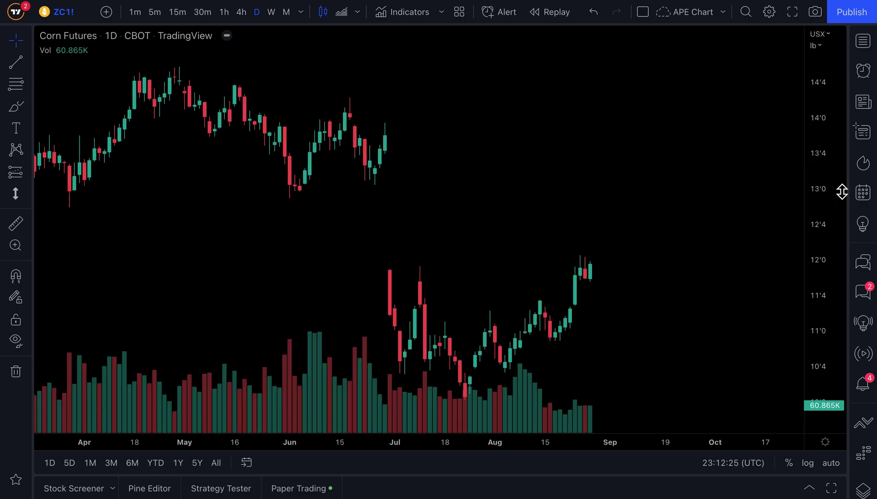
# Compress the price scale vertically, keeping pounds as the price unit
pyautogui.moveTo(820, 167); pyautogui.dragTo(811, 323)
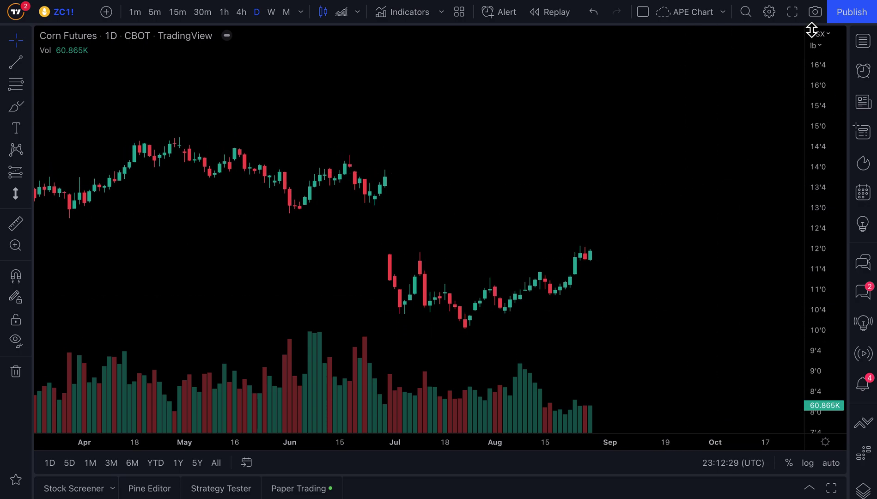
pyautogui.click(814, 45)
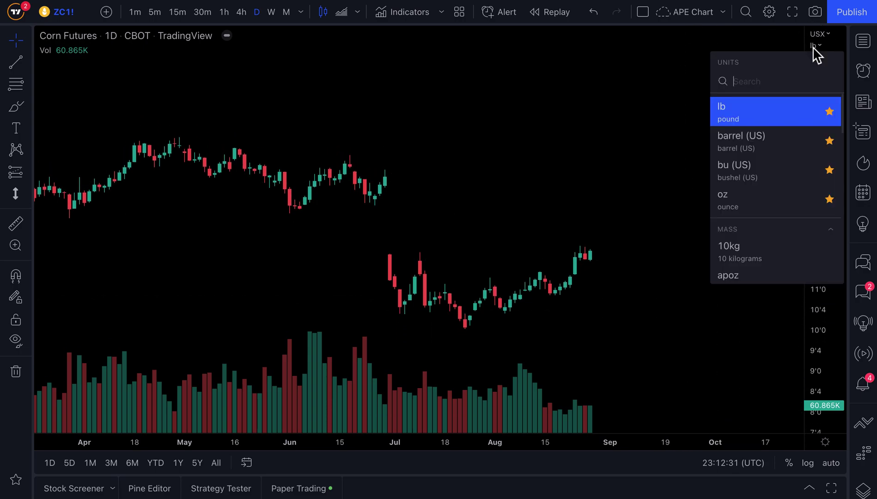
pyautogui.click(813, 46)
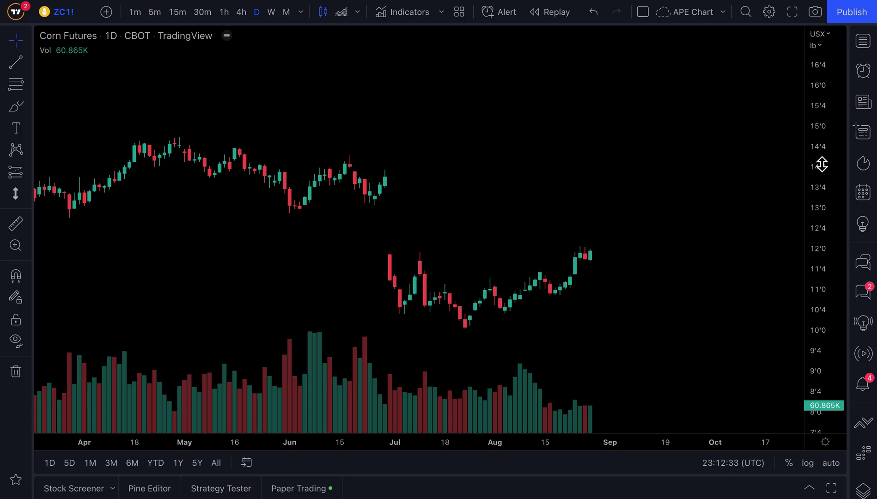
pyautogui.rightClick(822, 101)
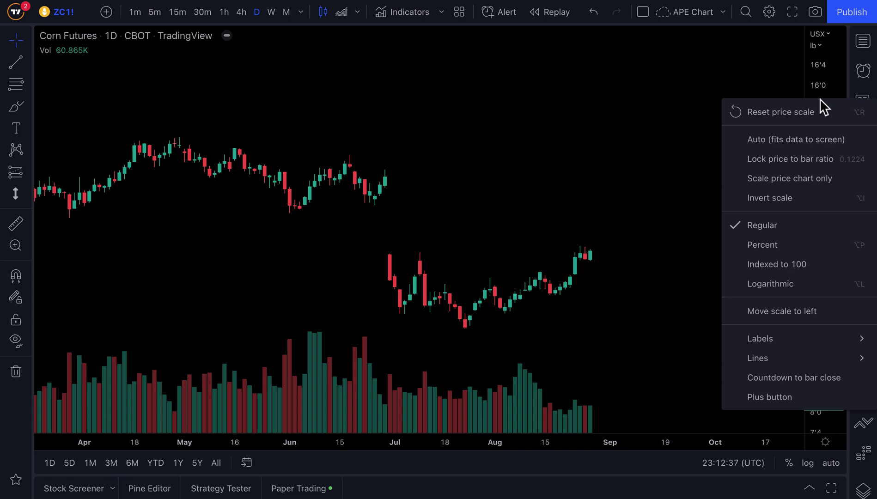
# Look through the price scale's Labels and Lines options, then reopen the lb units list
pyautogui.moveTo(792, 350)
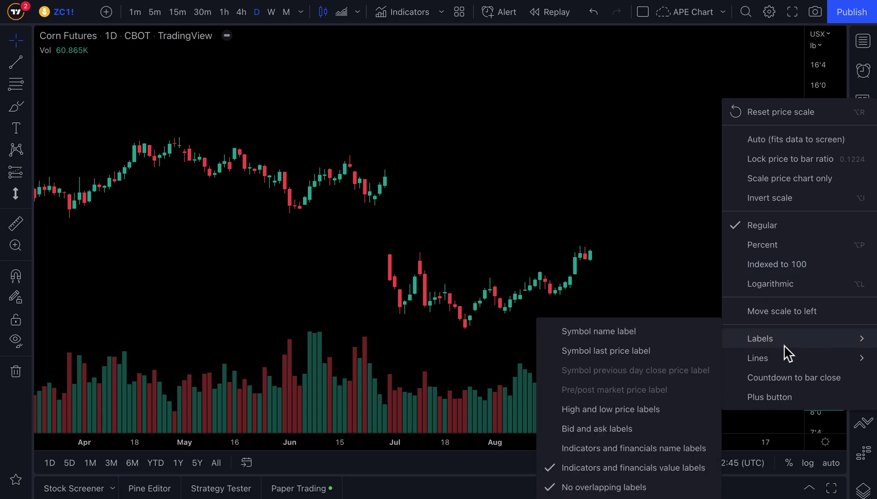
pyautogui.moveTo(827, 353)
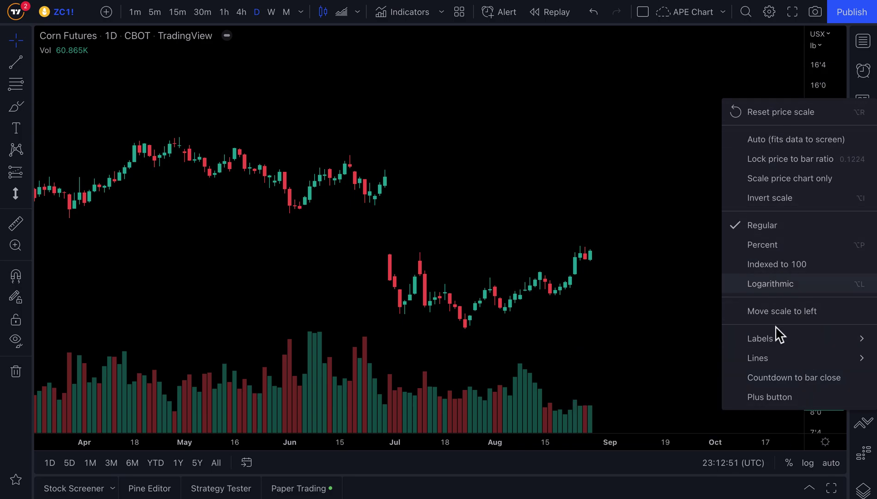
pyautogui.click(818, 79)
pyautogui.click(819, 48)
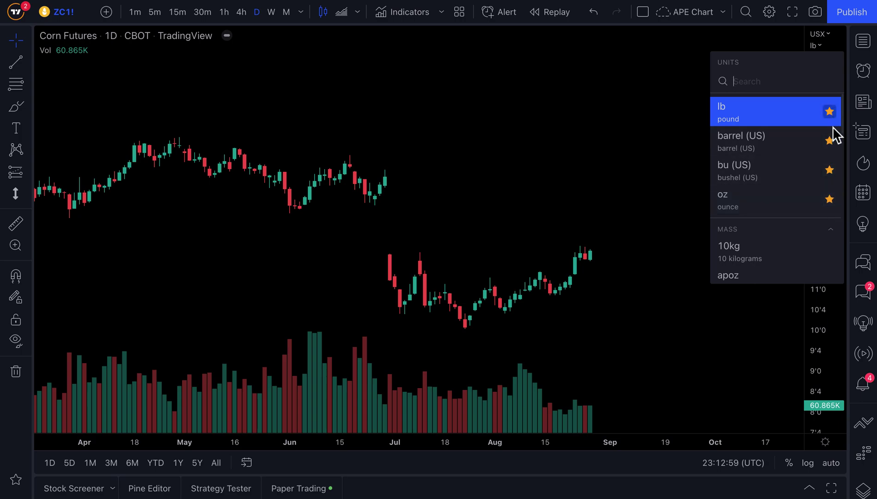
# Switch the chart from corn to Bitcoin / U.S. Dollar (BTCUSD)
pyautogui.click(817, 46)
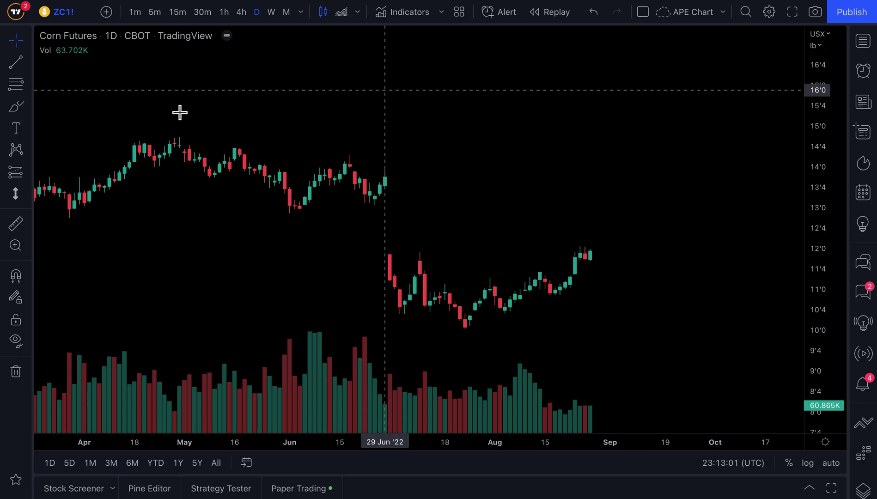
pyautogui.write('BTCUSD')
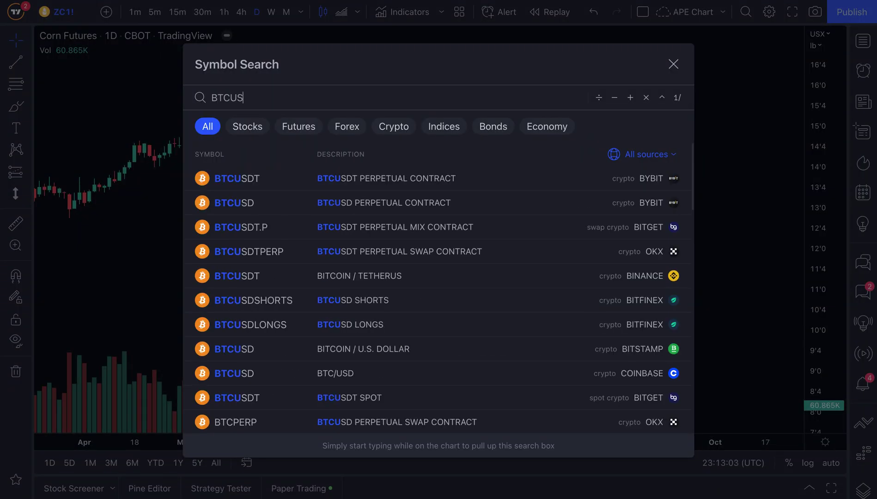
pyautogui.press('Return')
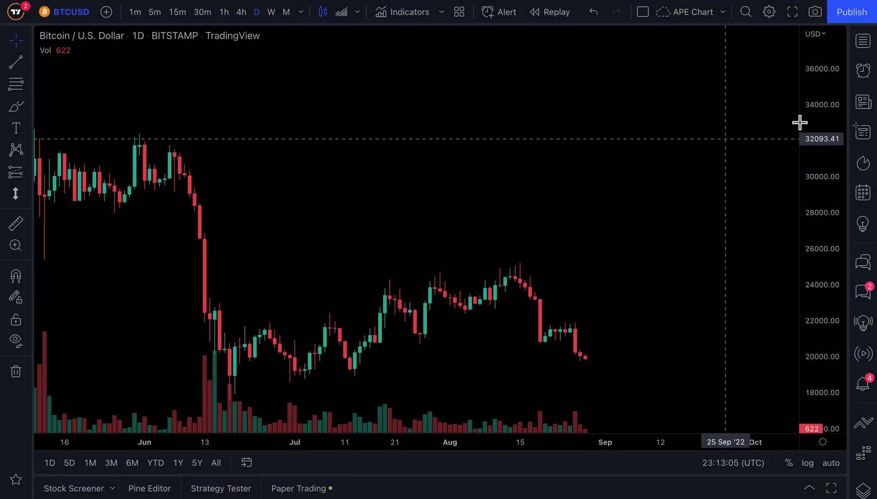
# Price Bitcoin in Mexican pesos (MXN) and compress the price scale twice
pyautogui.click(815, 34)
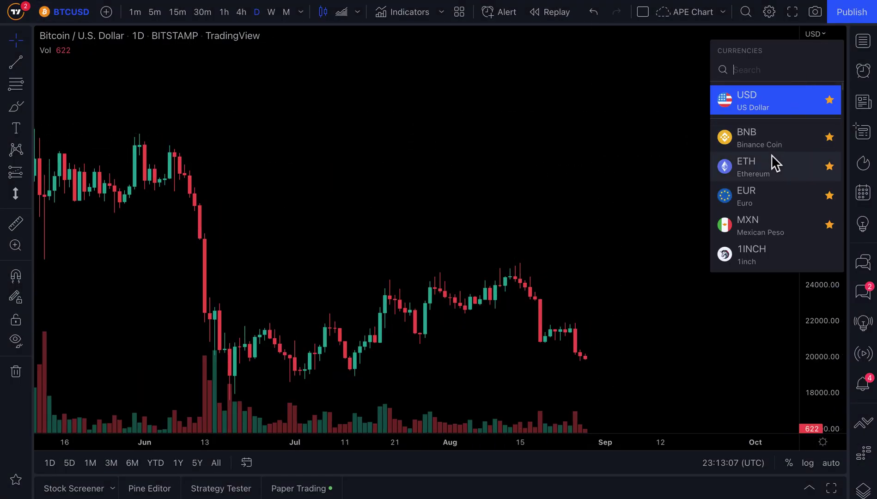
pyautogui.click(777, 223)
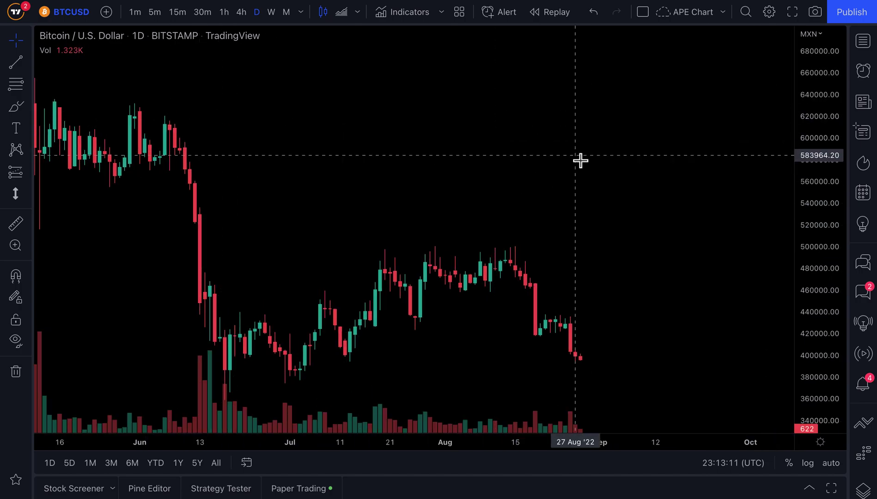
pyautogui.moveTo(816, 174); pyautogui.dragTo(808, 234)
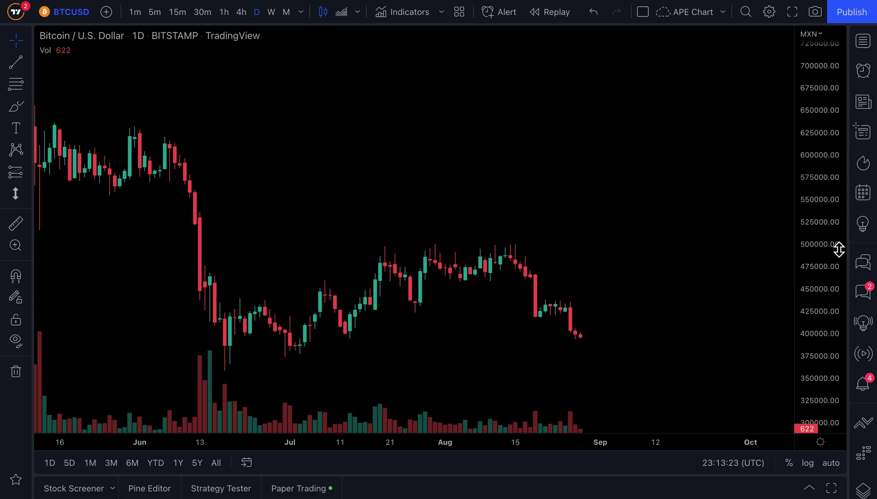
pyautogui.moveTo(832, 180); pyautogui.dragTo(824, 223)
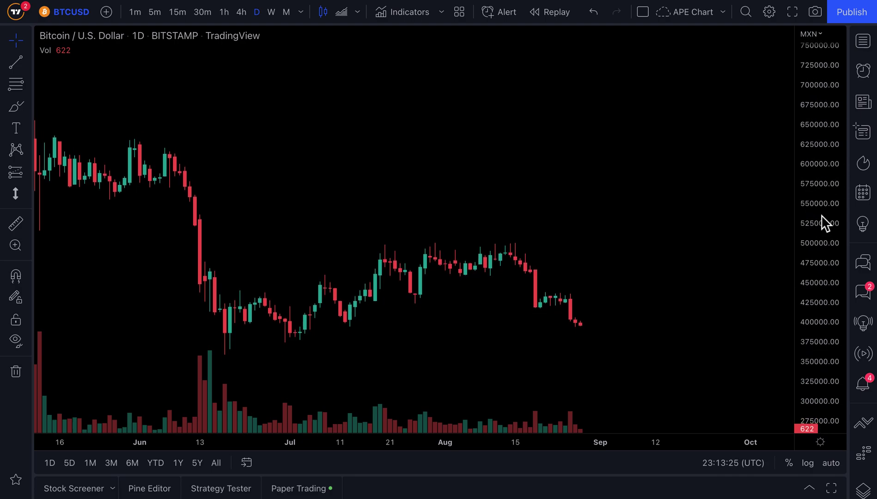
pyautogui.click(814, 37)
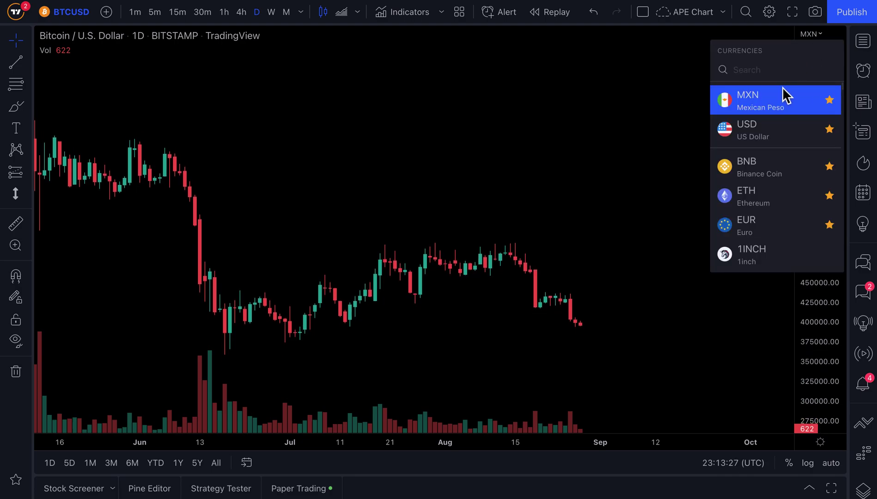
pyautogui.click(813, 34)
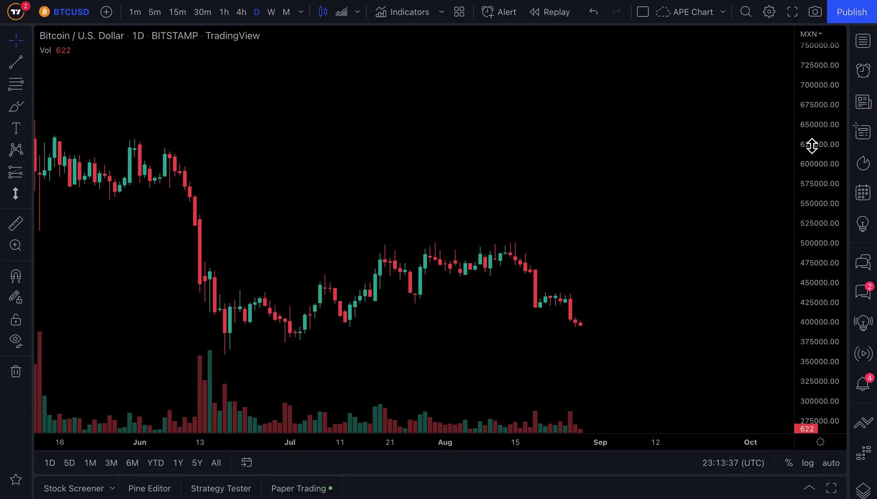
pyautogui.click(813, 36)
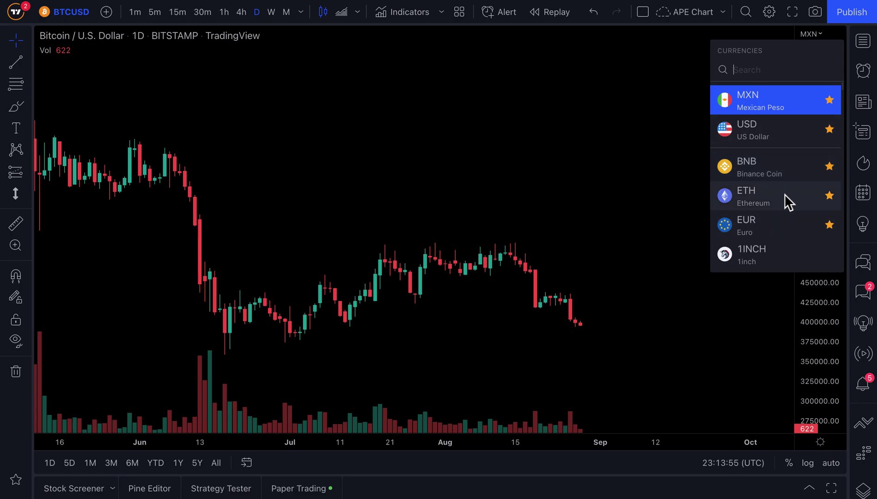
# Show Bitcoin briefly in EUR, then set the chart currency back to USD
pyautogui.click(779, 221)
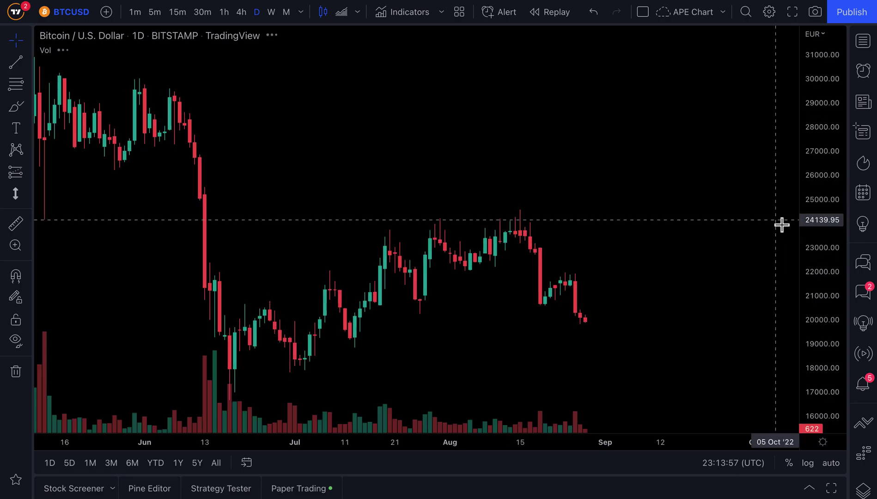
pyautogui.moveTo(829, 153); pyautogui.dragTo(826, 167)
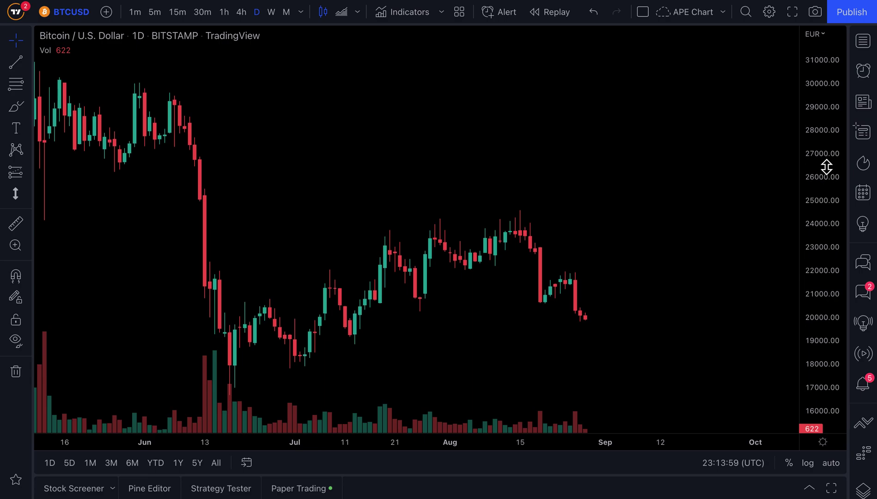
pyautogui.click(814, 35)
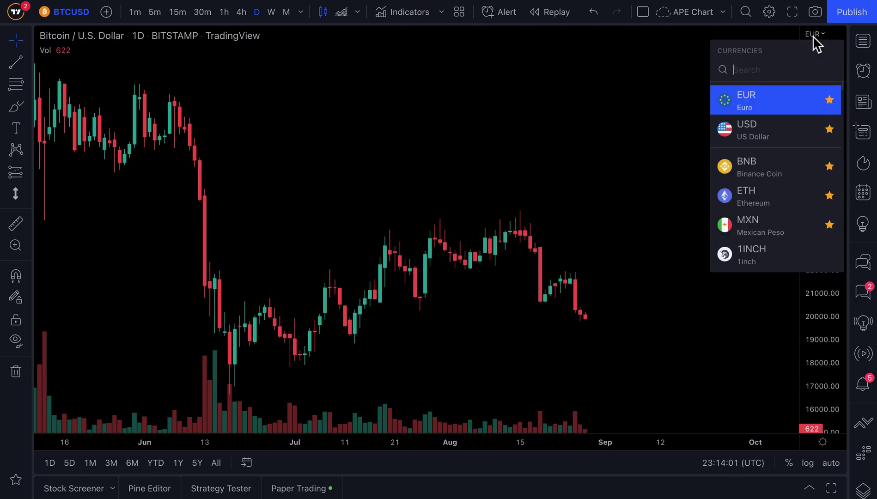
pyautogui.click(774, 131)
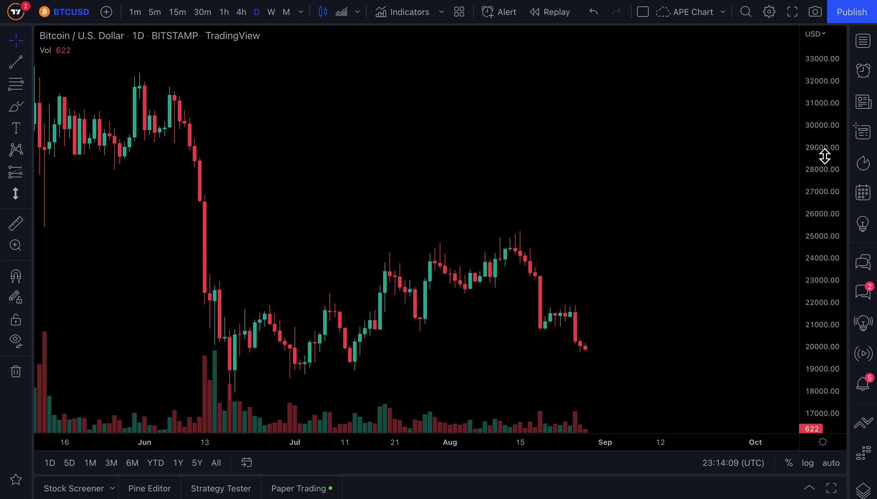
pyautogui.click(817, 34)
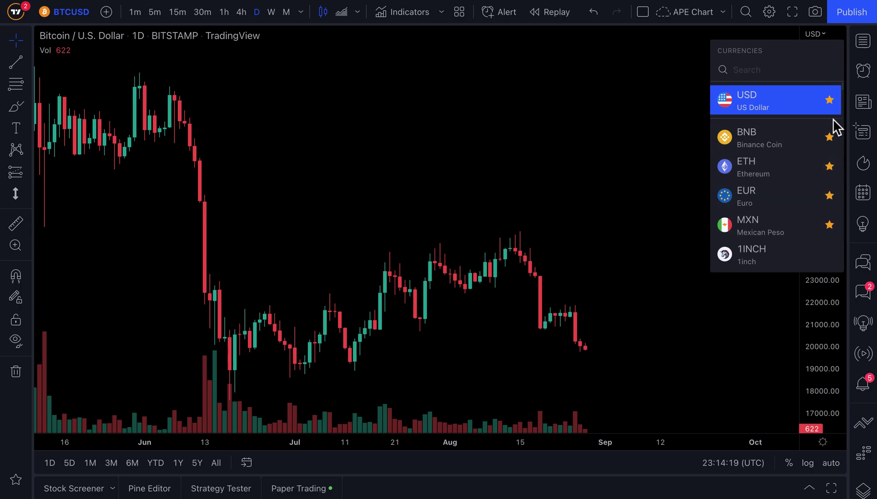
pyautogui.click(589, 140)
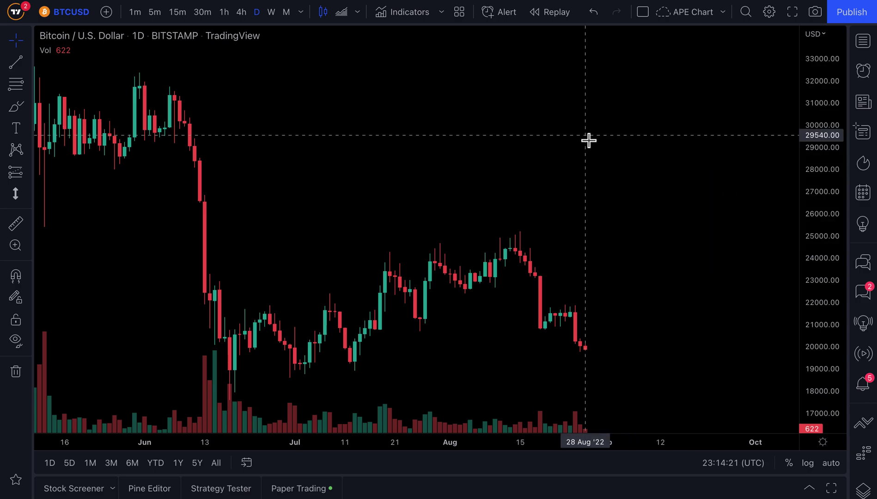